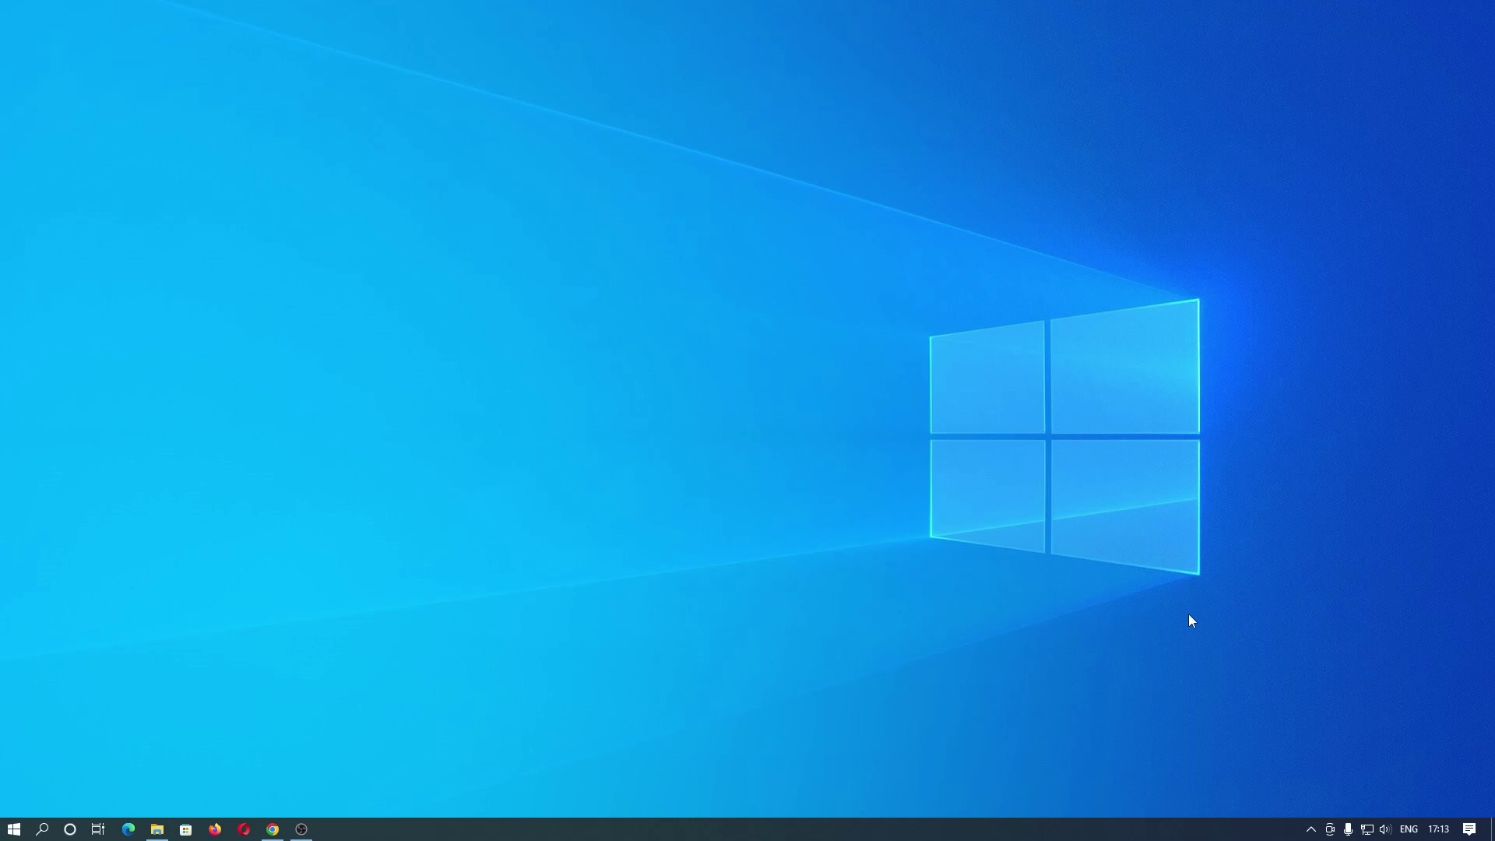
Open the Apps & features settings and filter the installed apps by "visual"
left_click(14, 829)
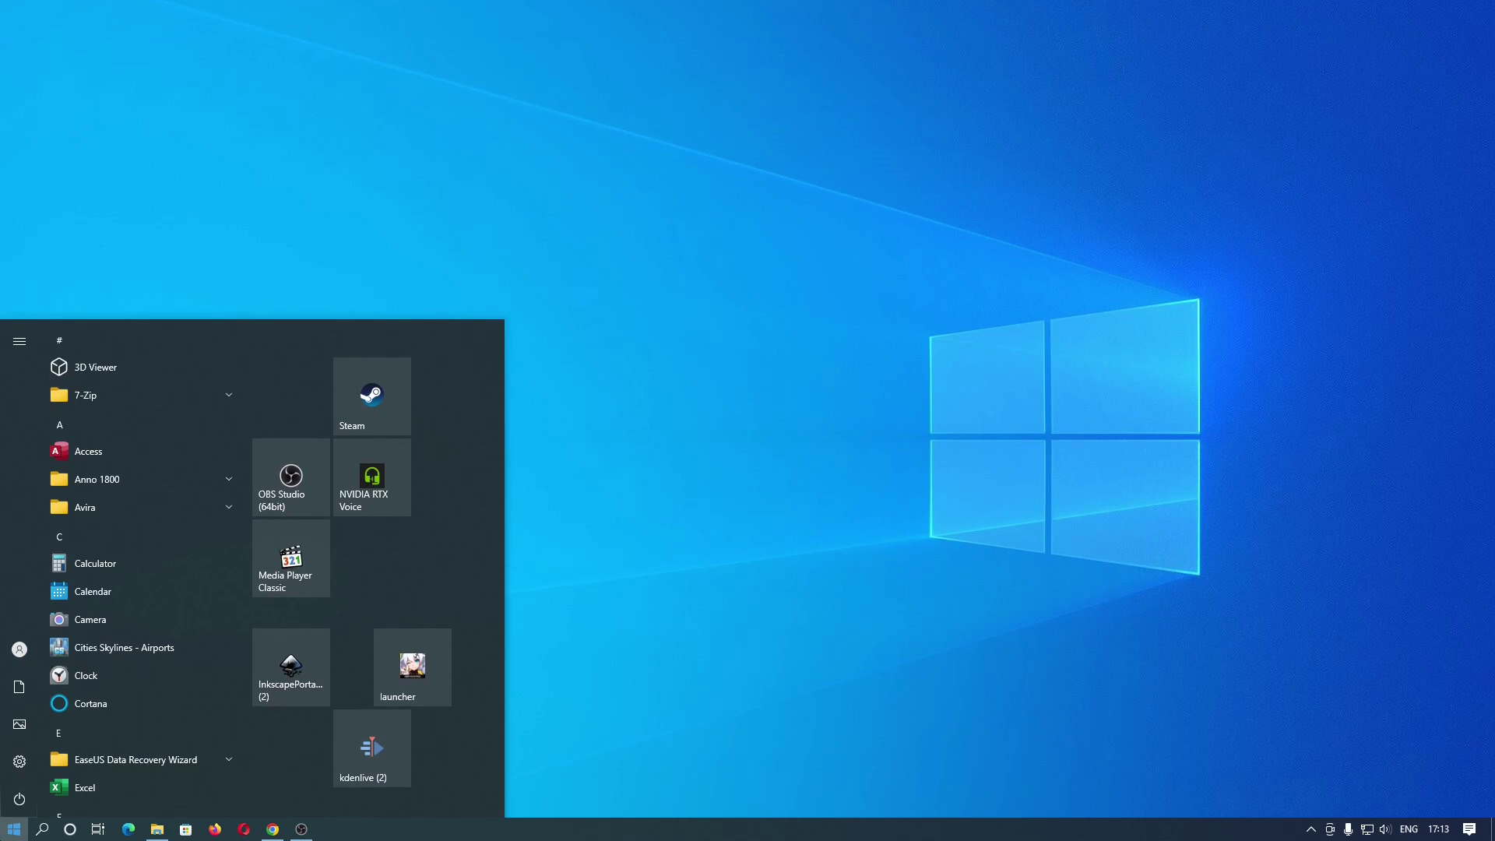
type("pr")
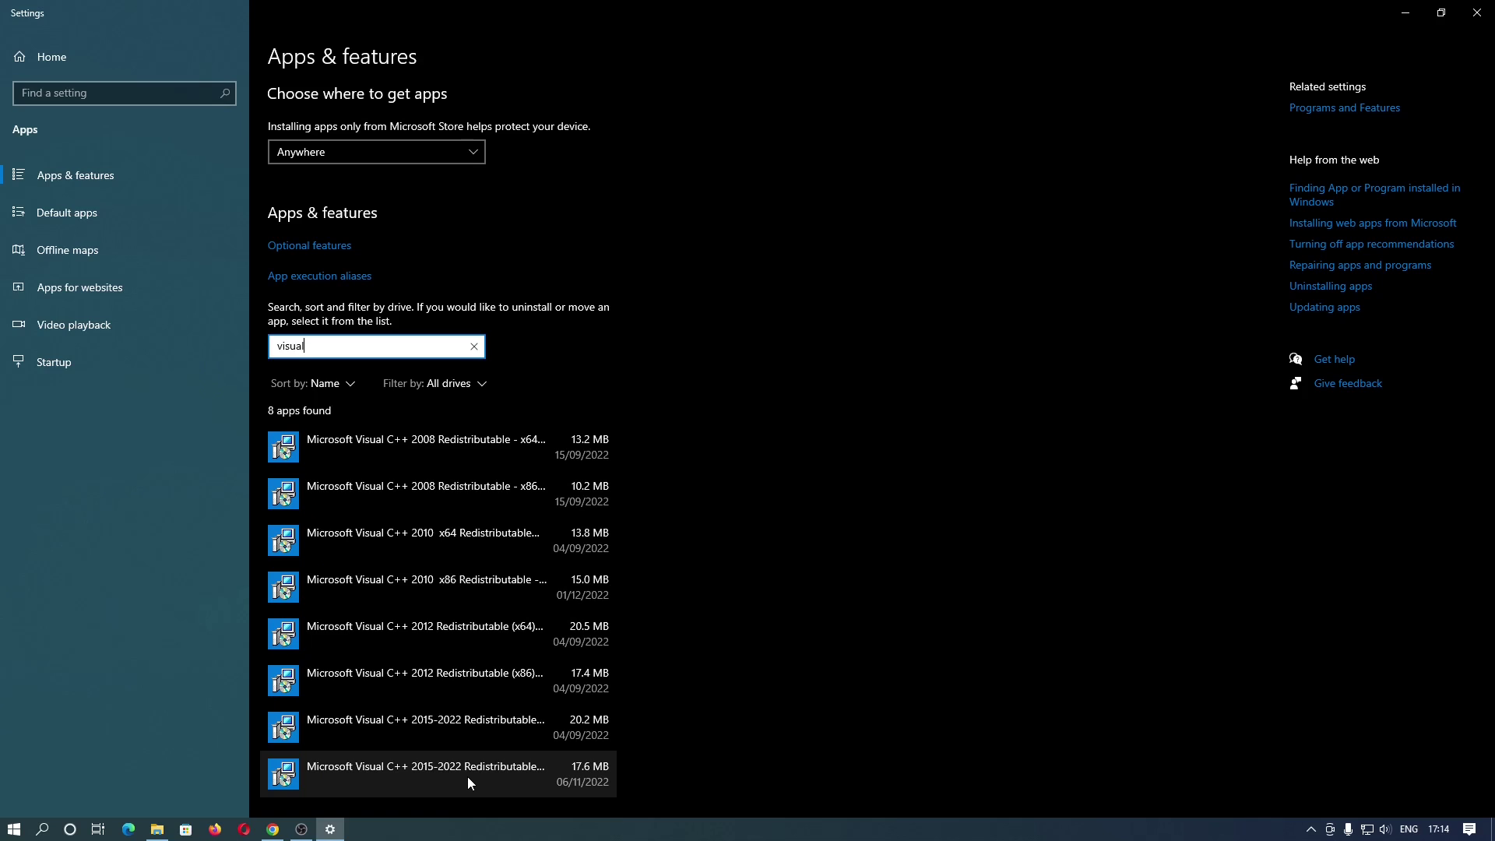
Open Control Panel and go to Programs and Features under Programs to check the installed Visual C++ packages
key("super")
type("cont")
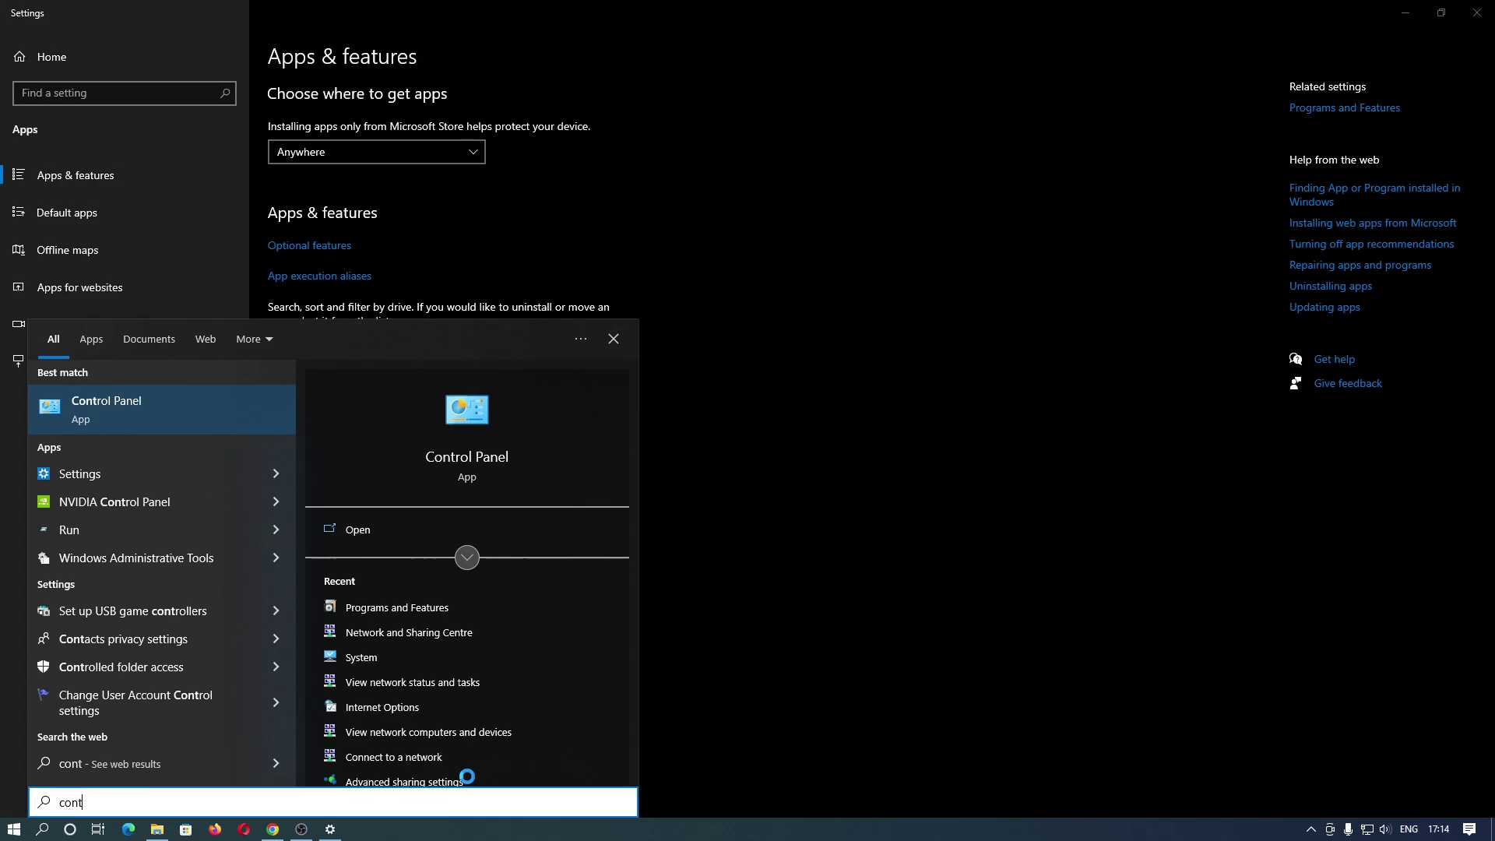
key("Escape")
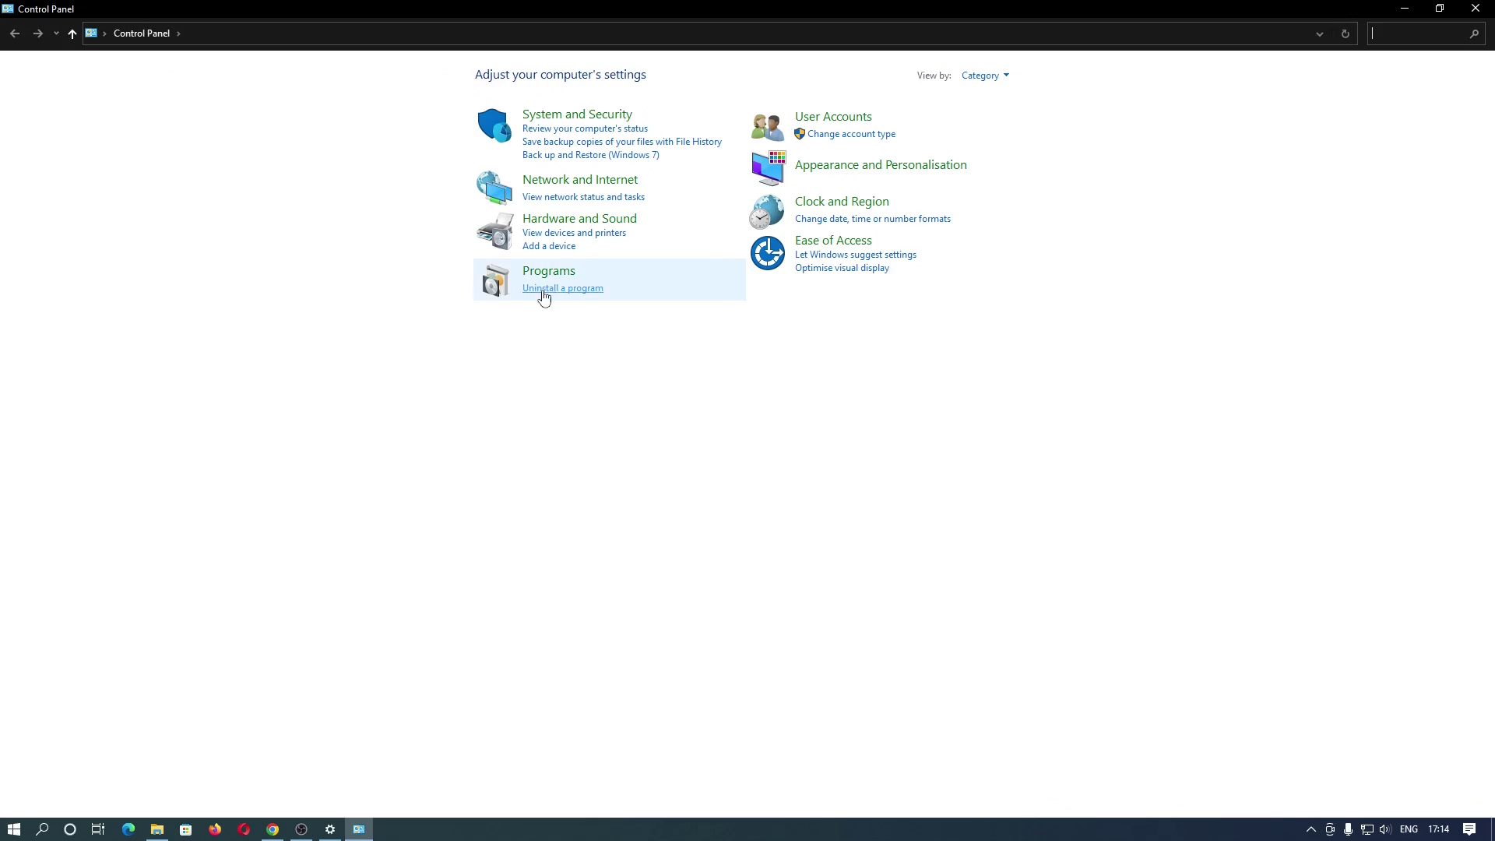
left_click(553, 273)
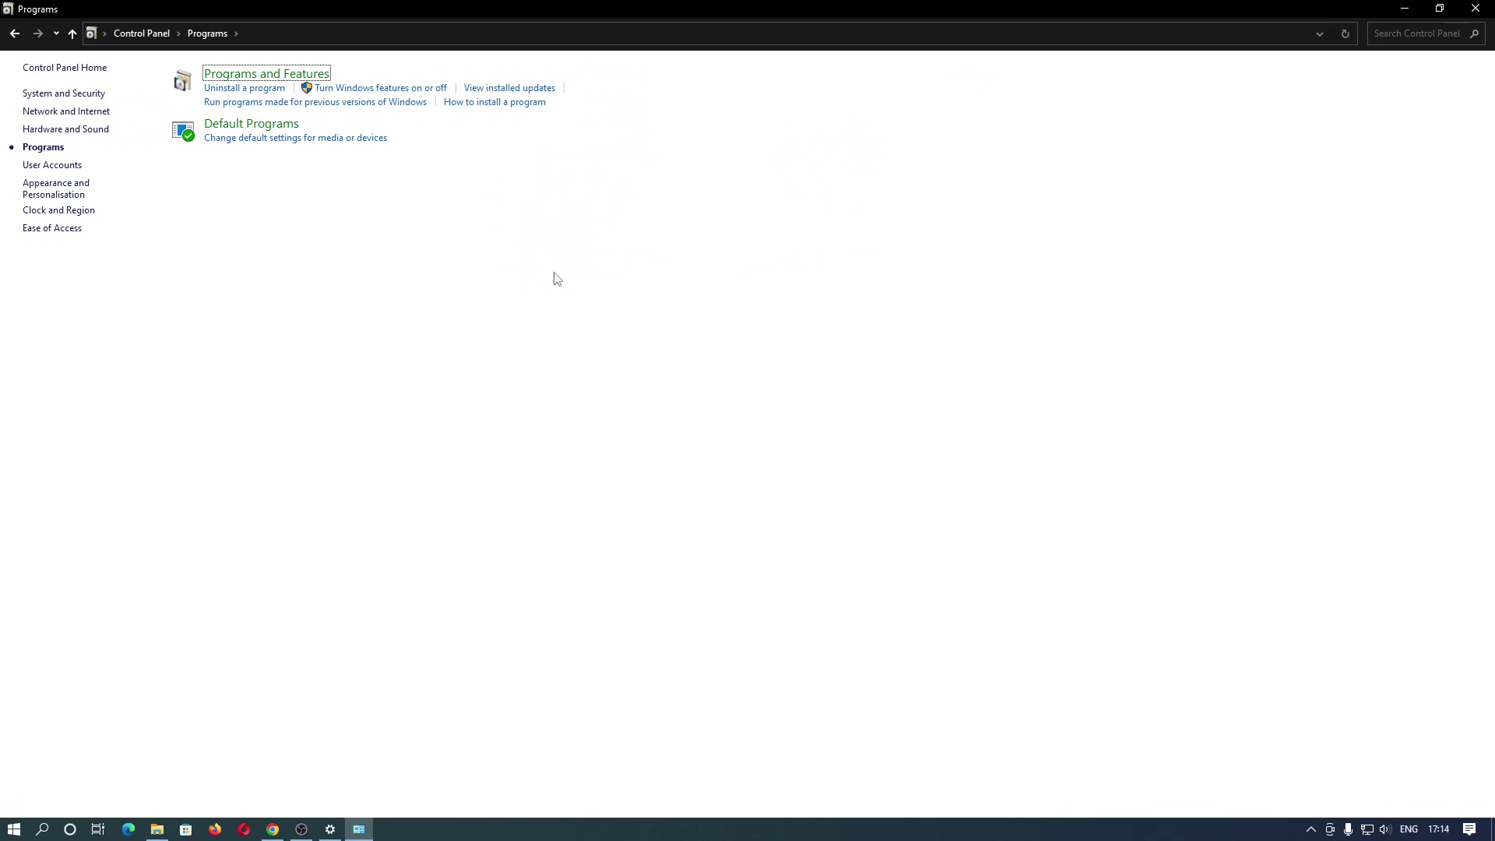
left_click(309, 78)
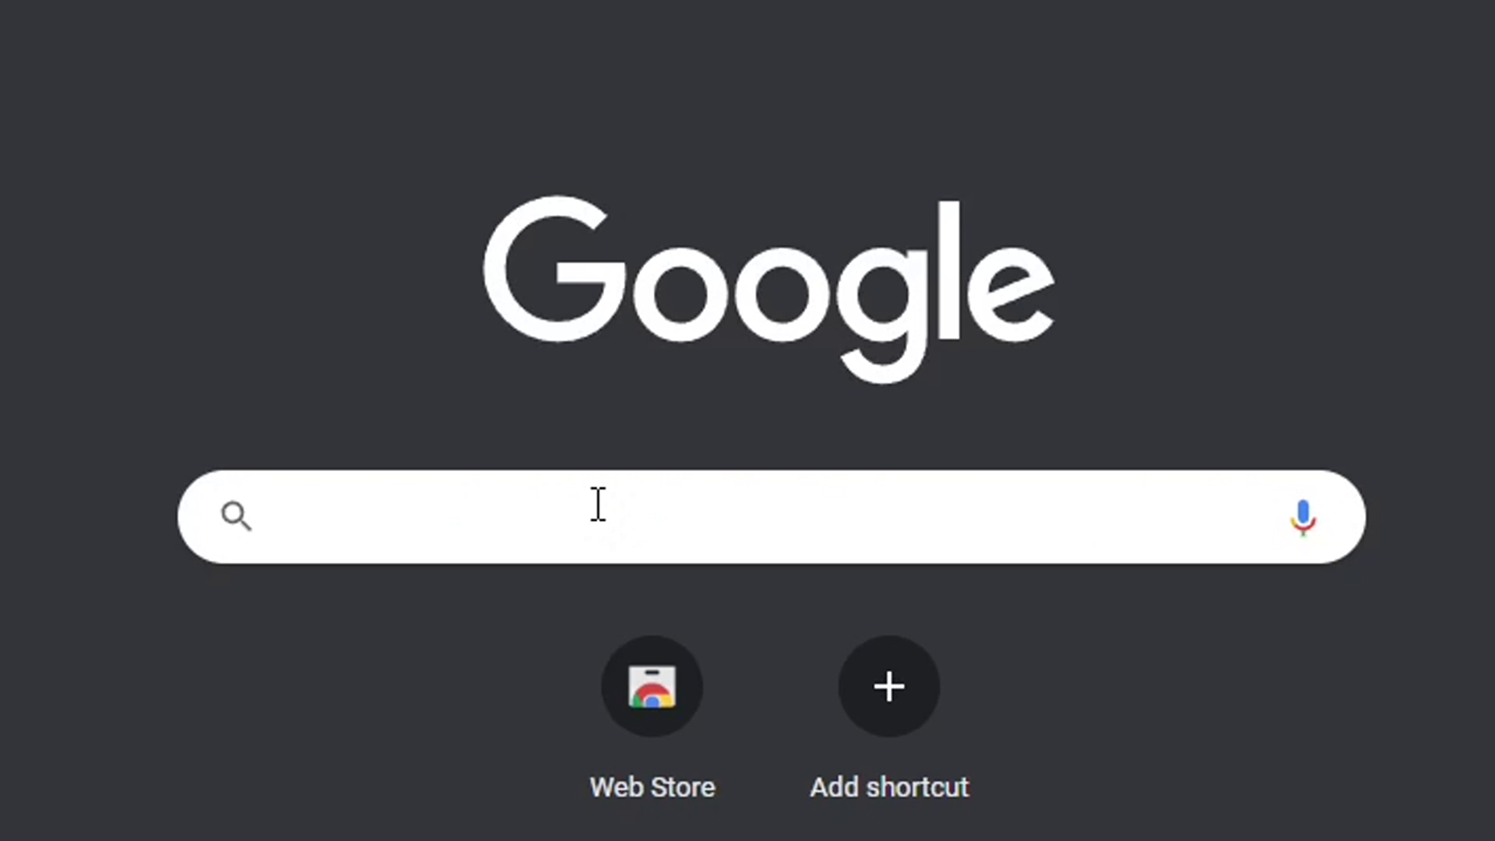
Search Google for "microsoft visual c++" and look at the Visual C++ 2015 Redistributable Update download result, returning to the search results
type("microsoft visual c++")
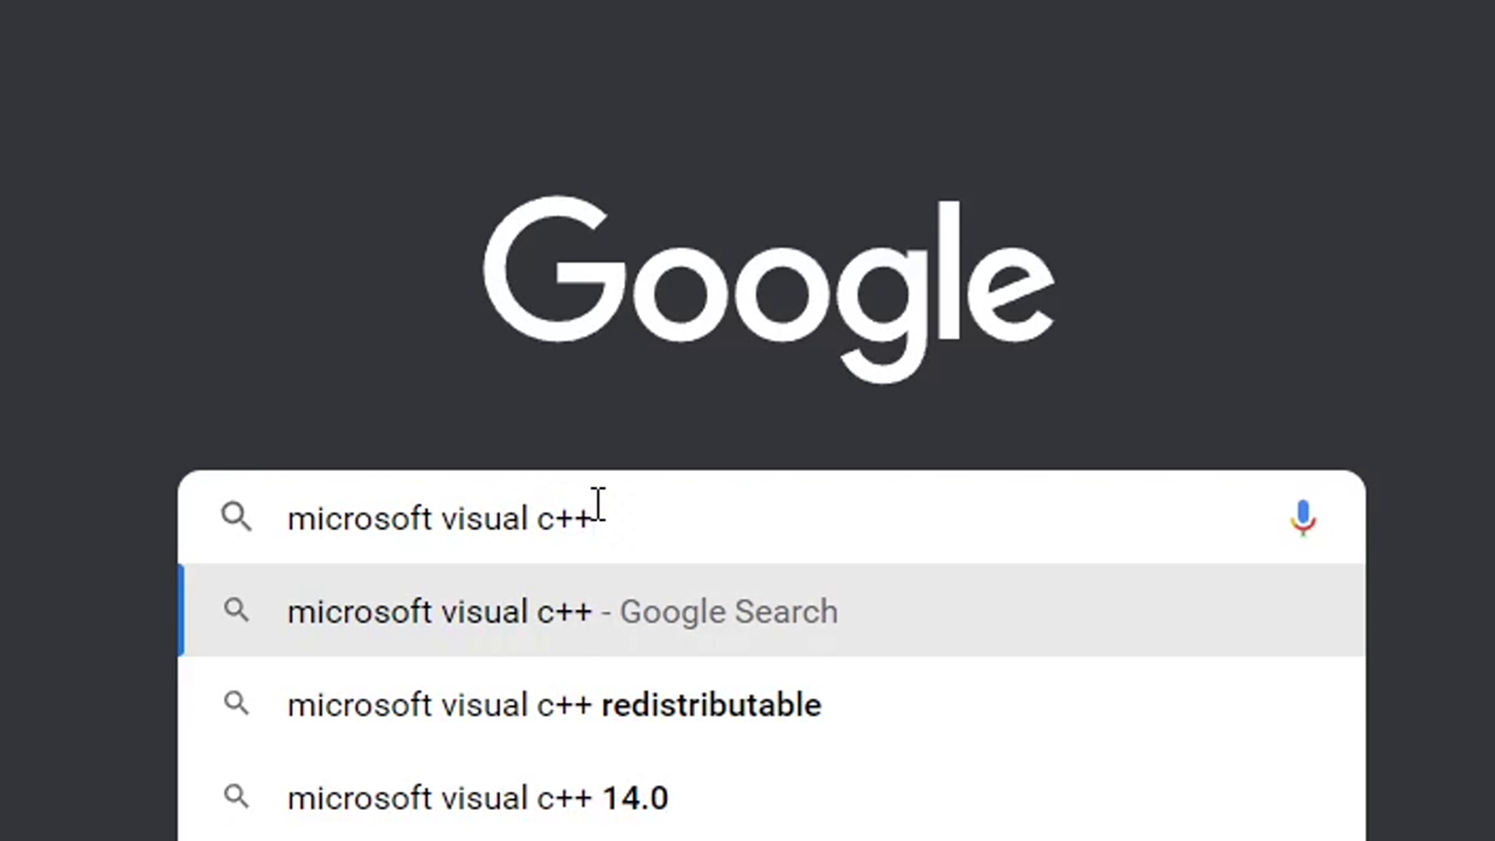
key("Return")
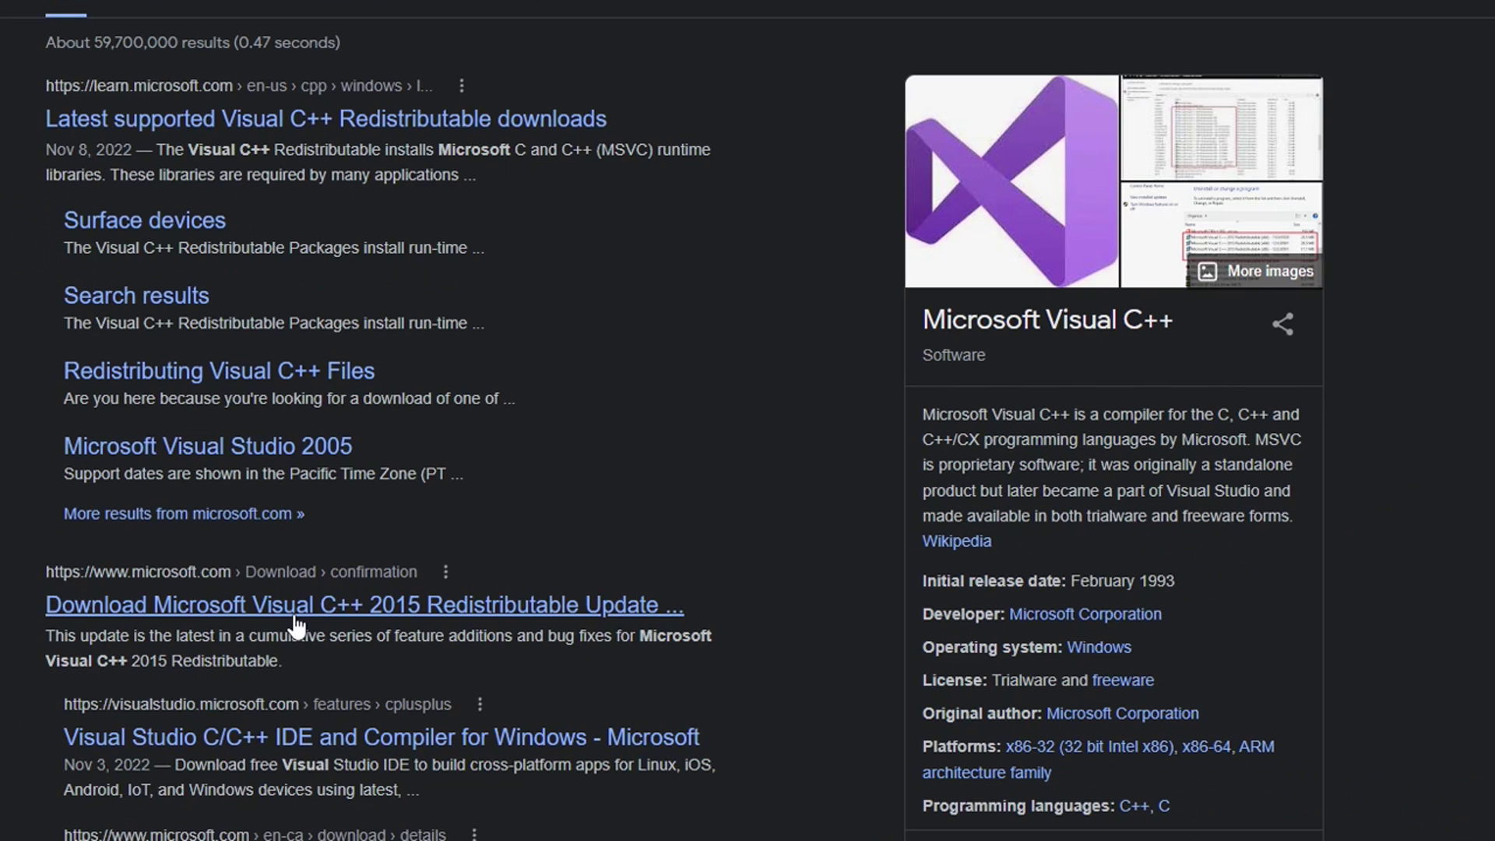
left_click(296, 607)
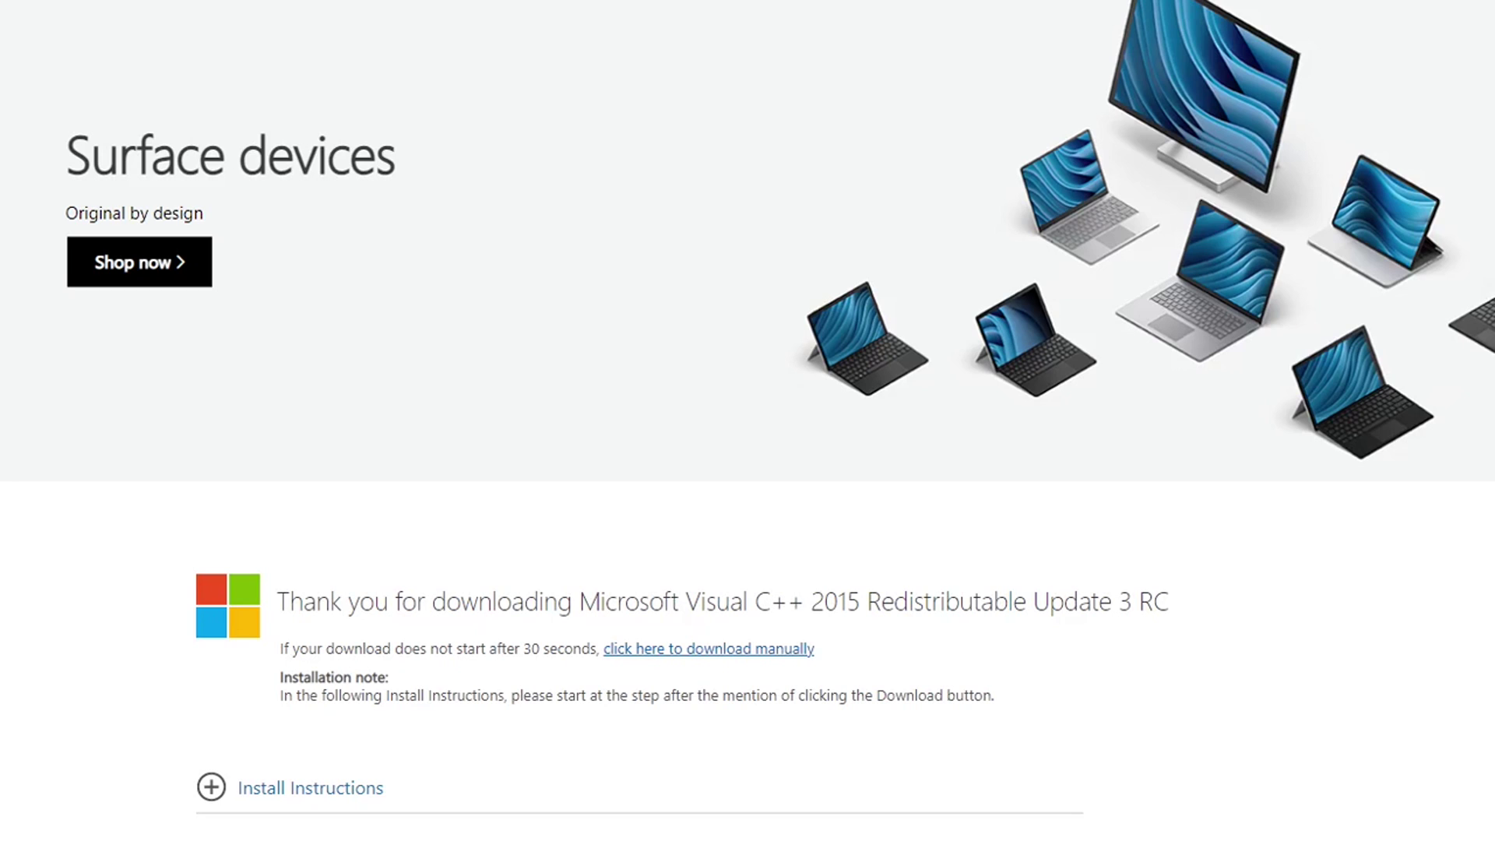
key("alt+Left")
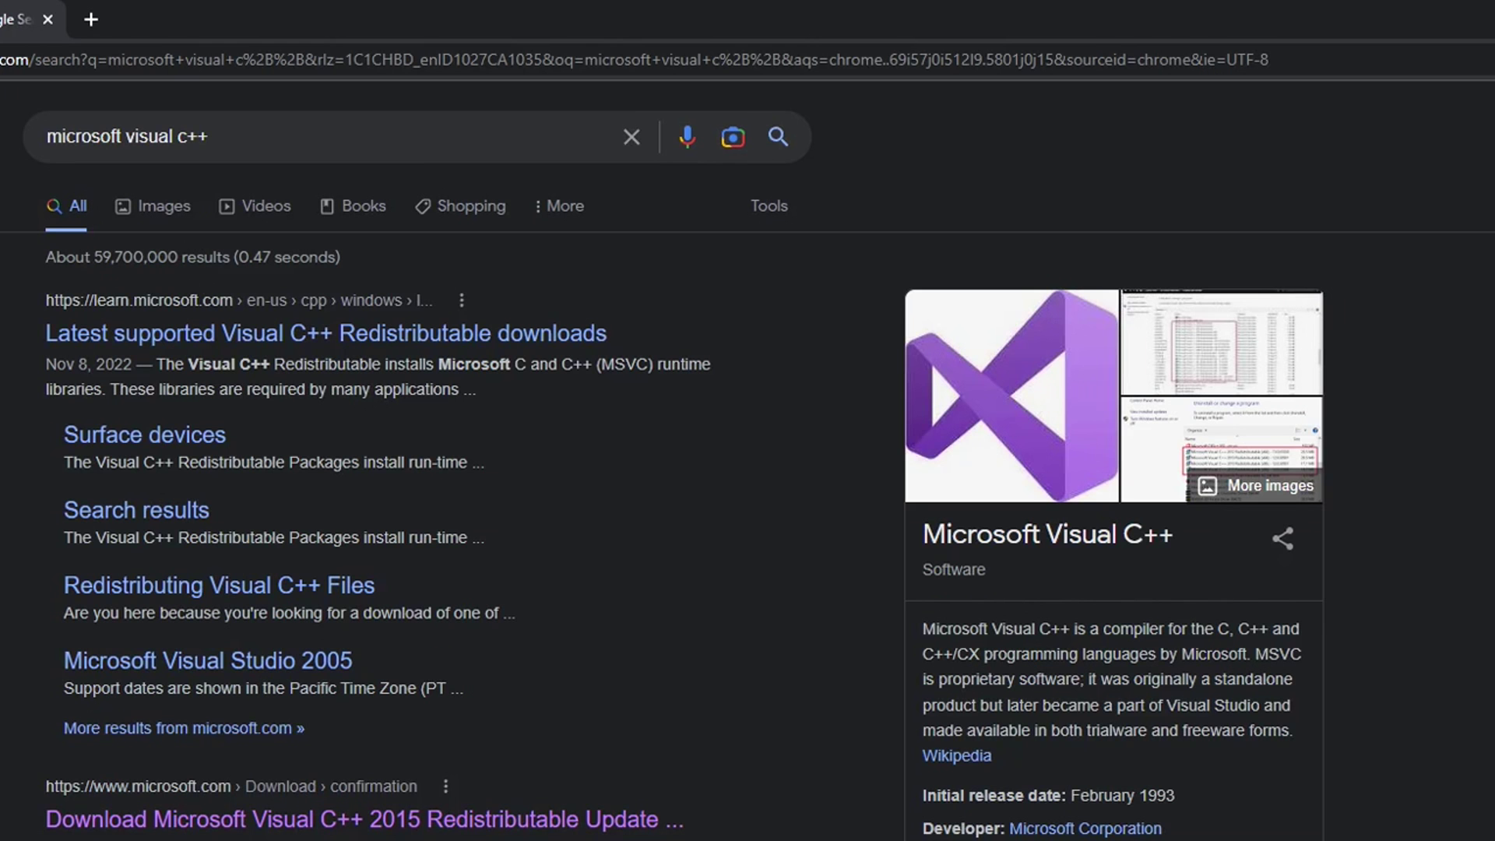
Search for "microsoft visual c++ download" and open Microsoft's latest supported Visual C++ Redistributable downloads page
left_click(418, 147)
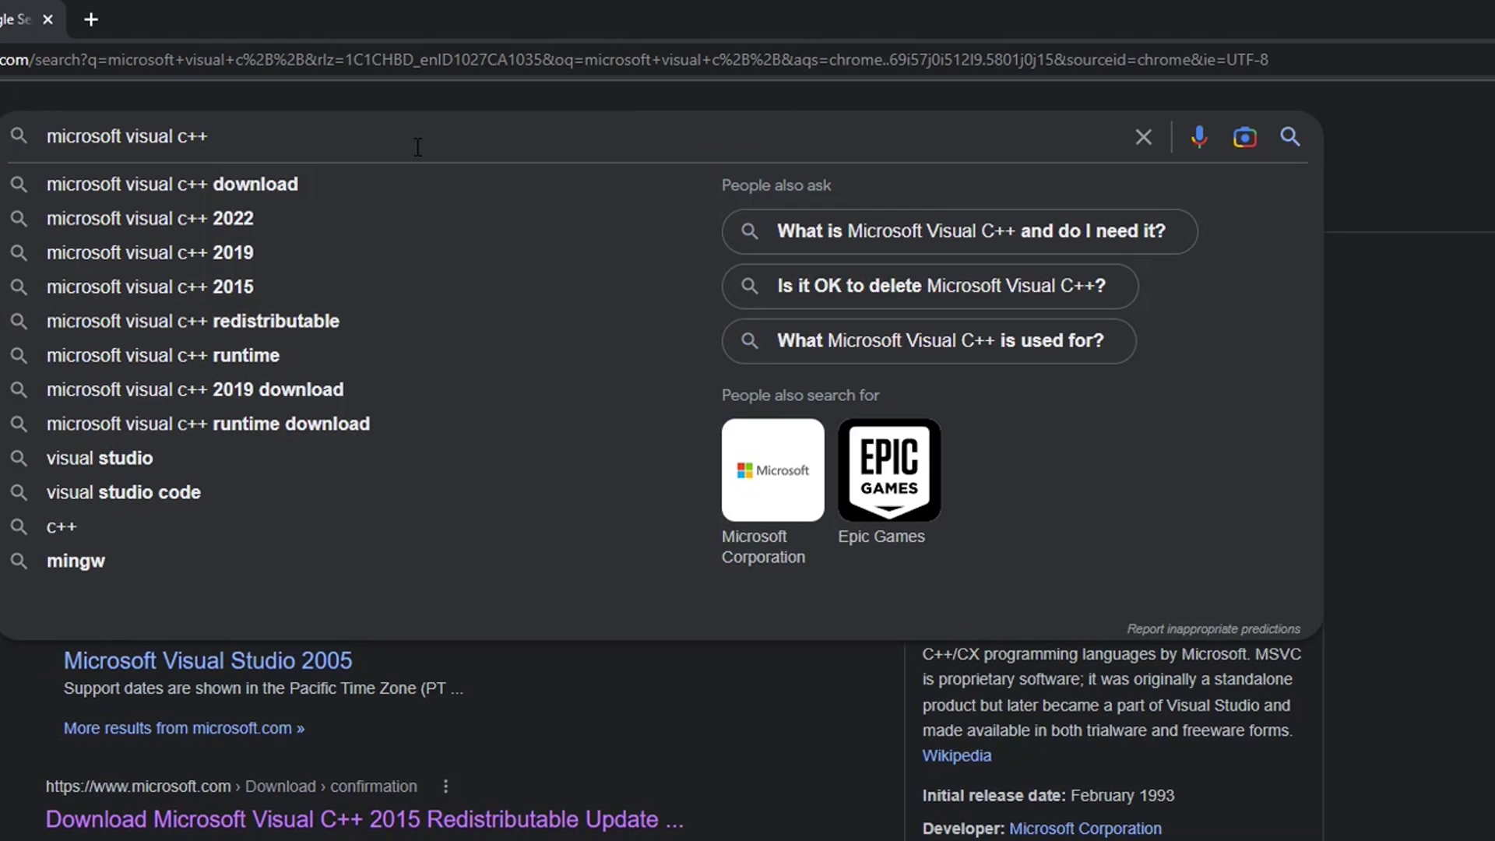
key("Down")
key("Return")
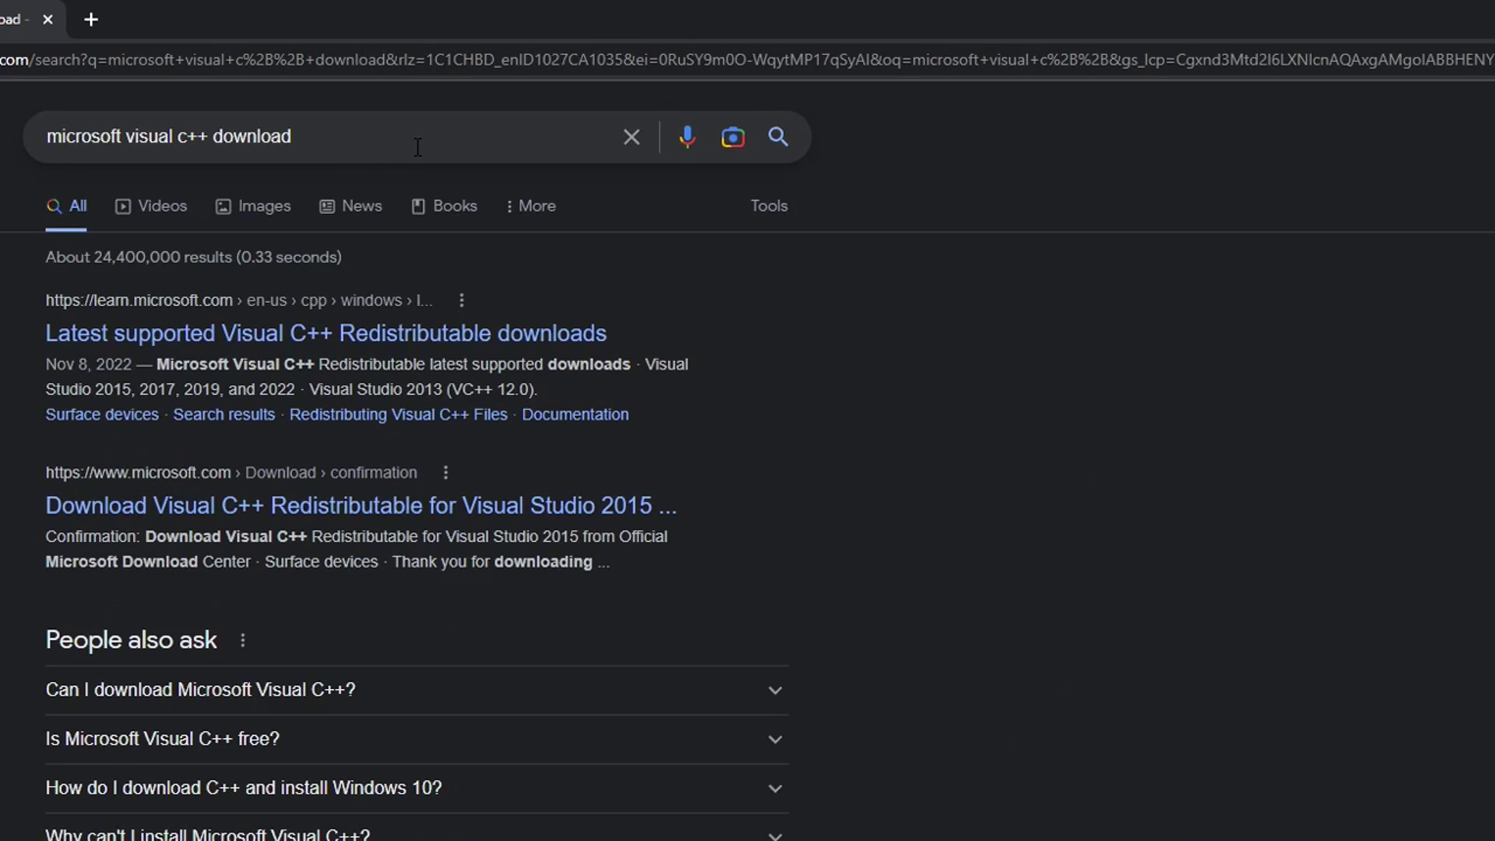
left_click(381, 335)
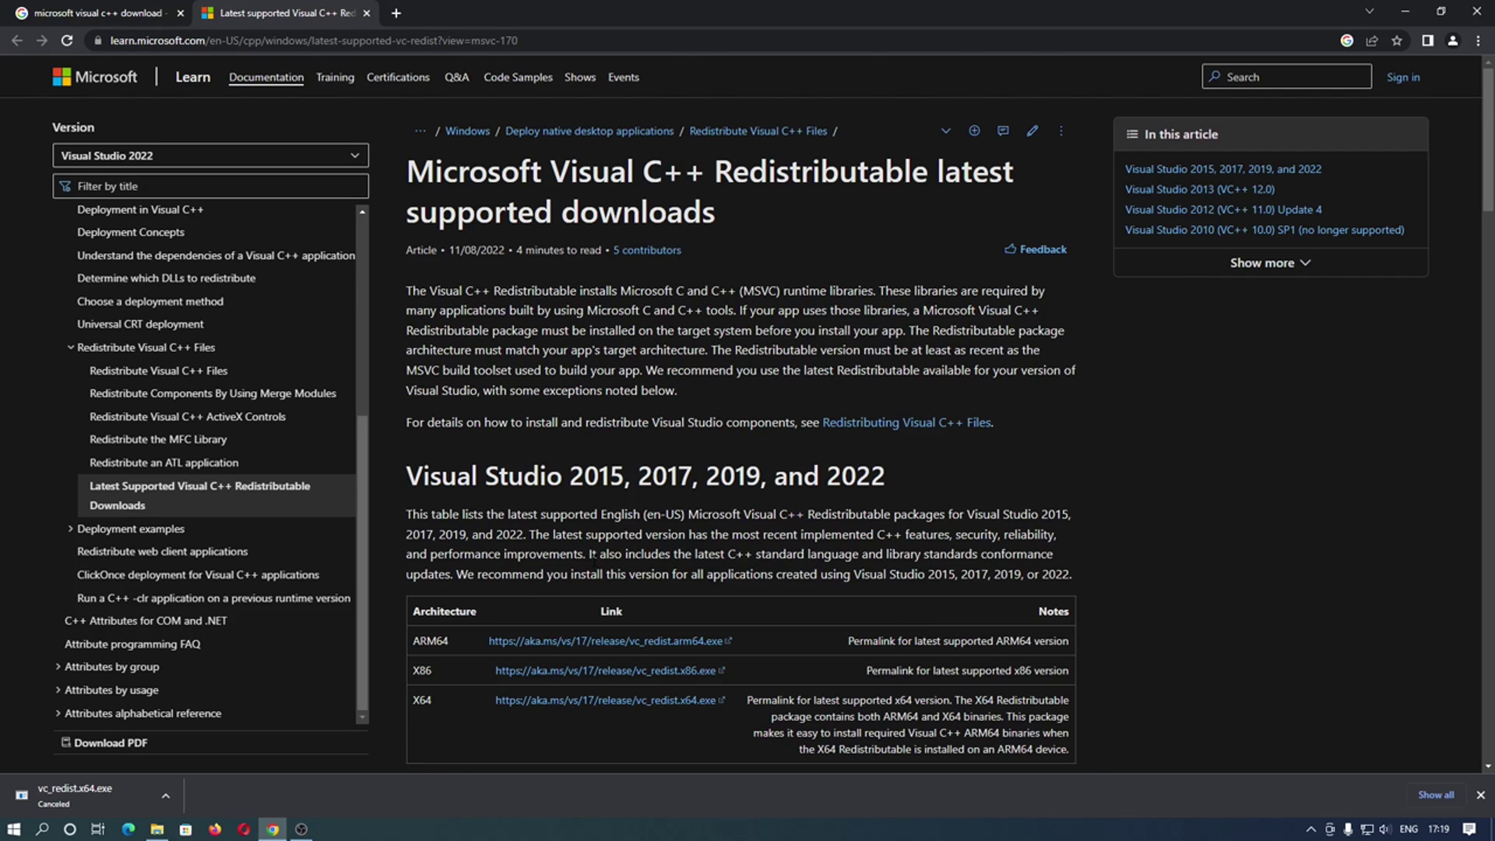
Download the X86 and X64 redistributable installers for Visual Studio 2015, 2017, 2019, and 2022
scroll(628, 418, "down", 3)
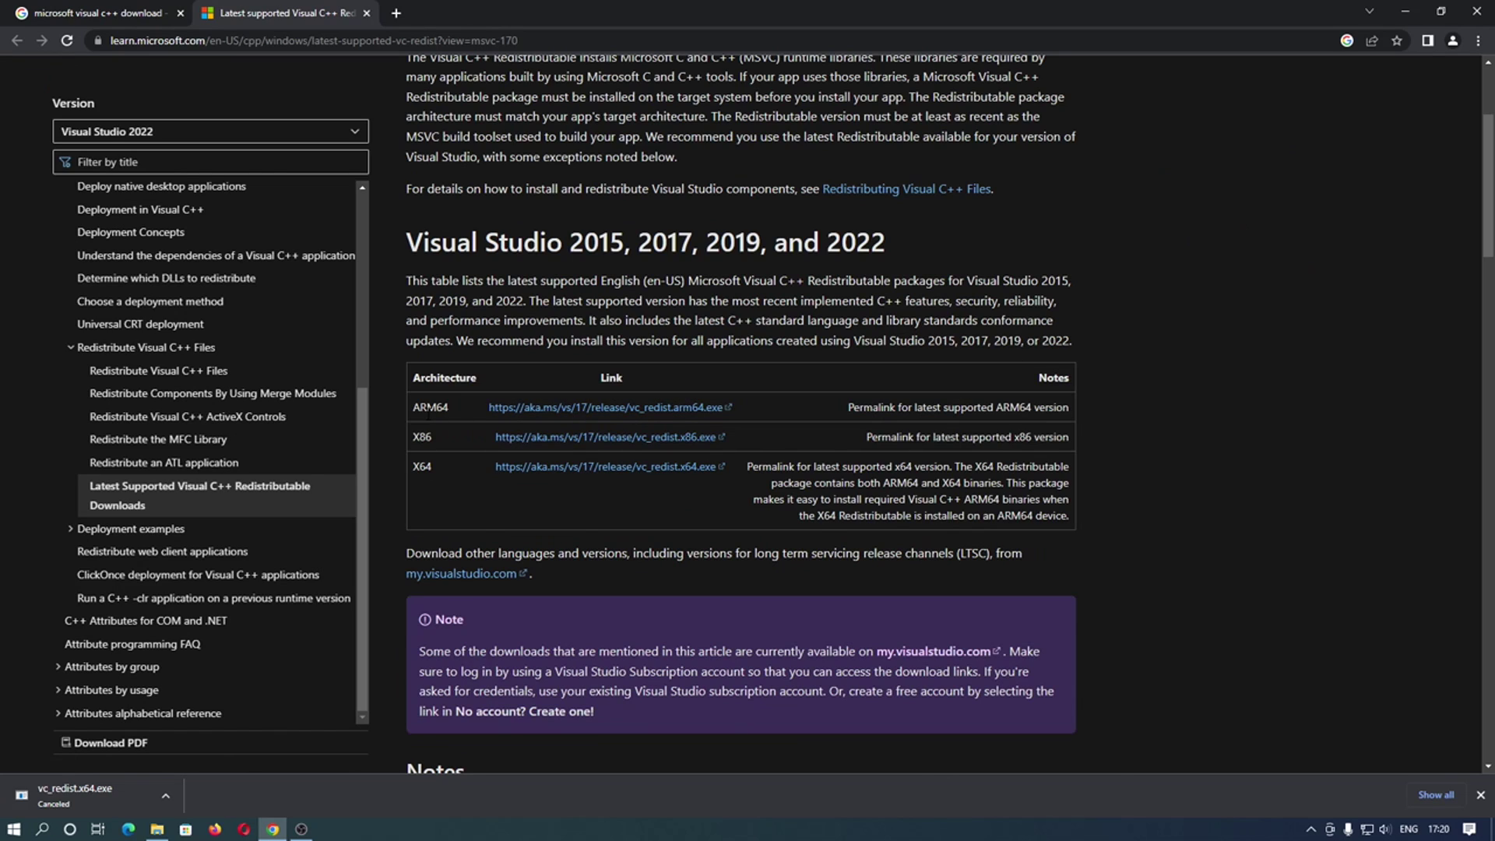
left_click(529, 441)
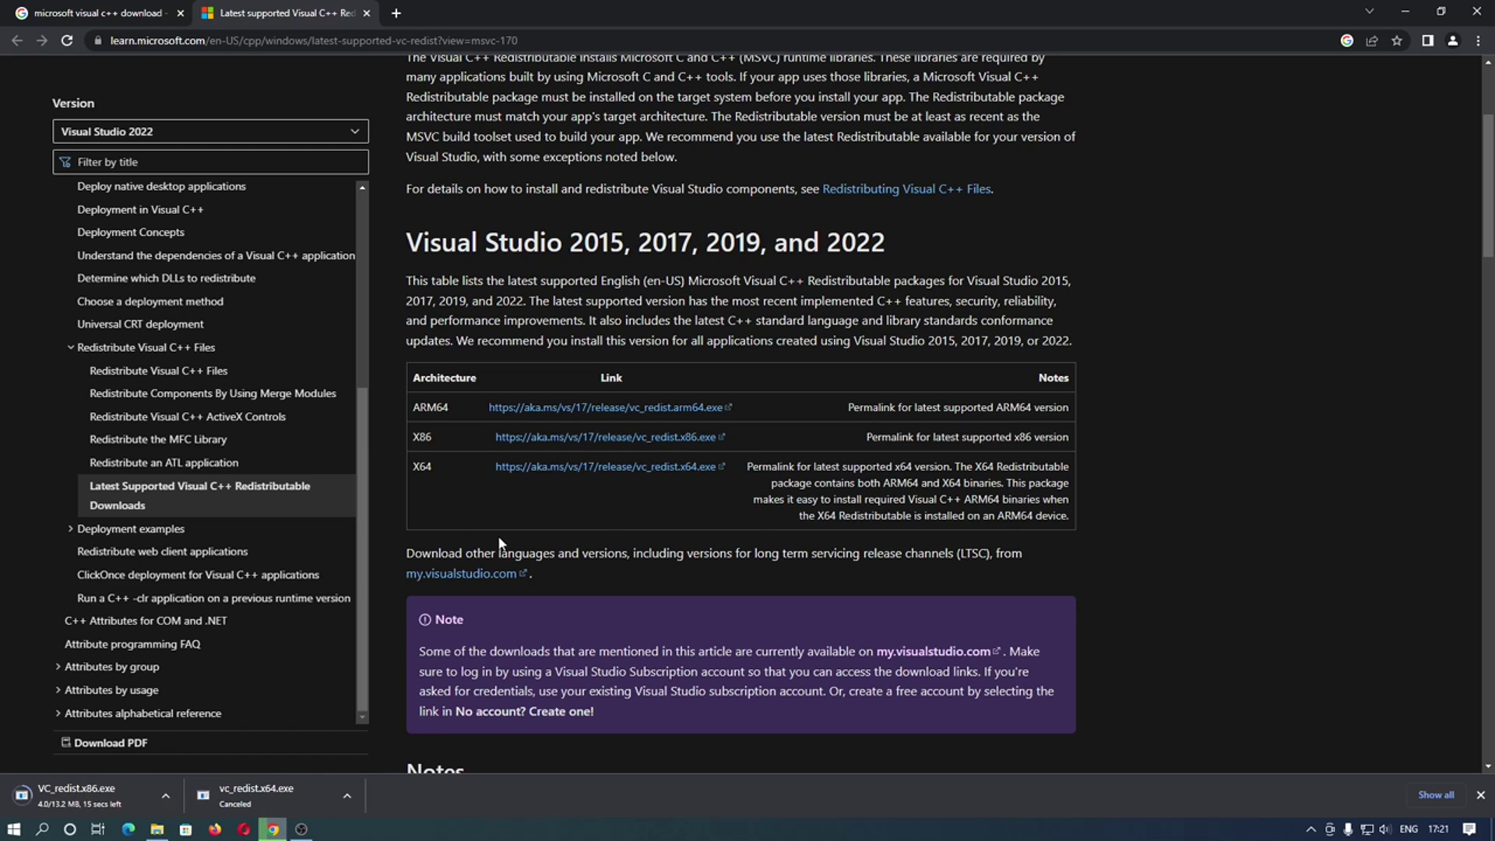
left_click(577, 467)
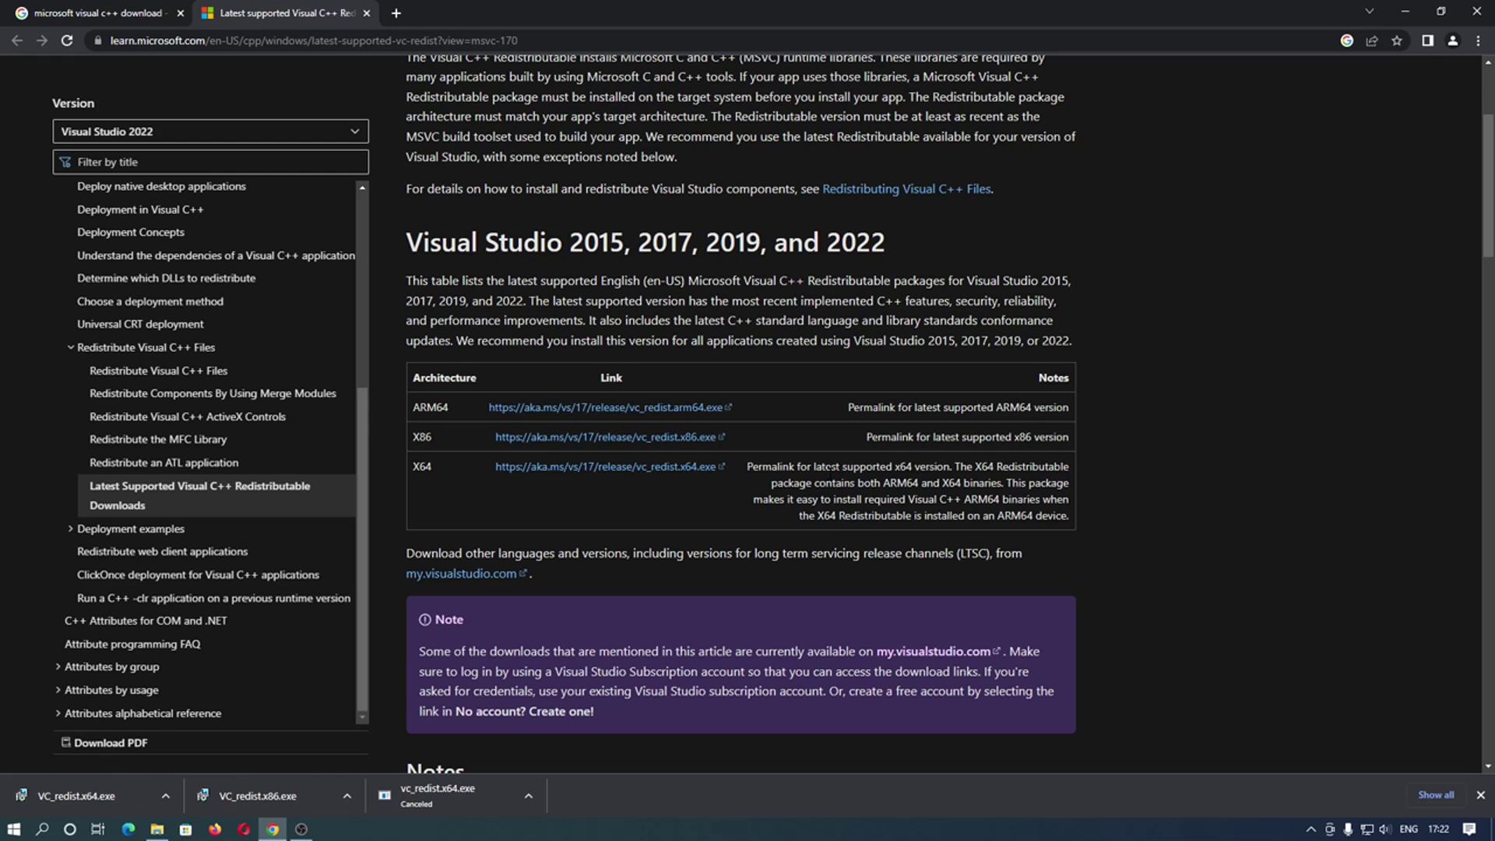
left_click_drag(883, 483, 941, 483)
left_click(967, 495)
Switch to the Downloads folder in File Explorer and check the VC_redist.x86 and VC_redist.x64 installers
left_click(157, 829)
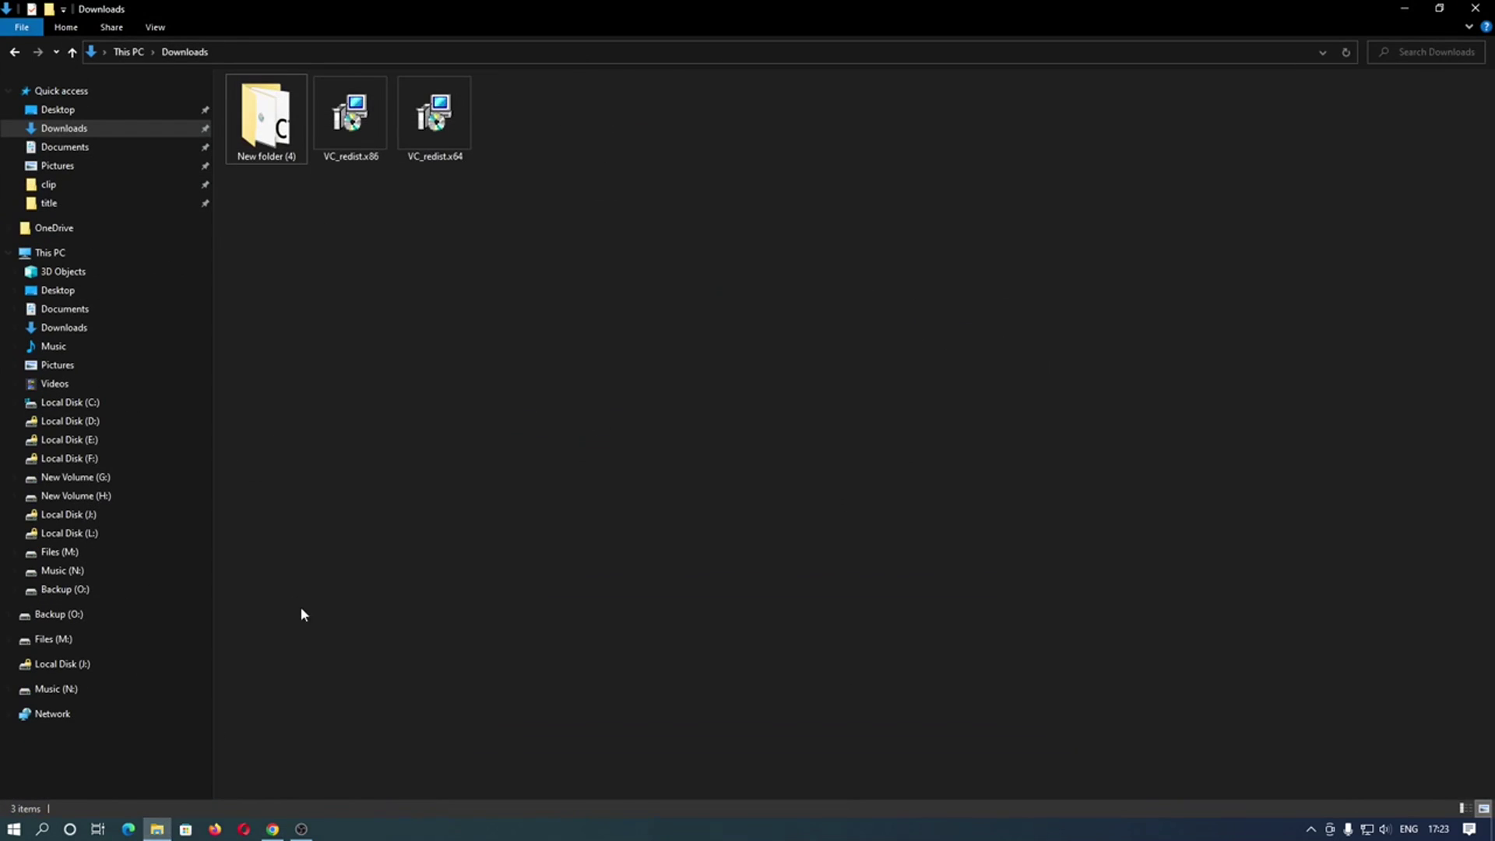
left_click_drag(361, 269, 471, 117)
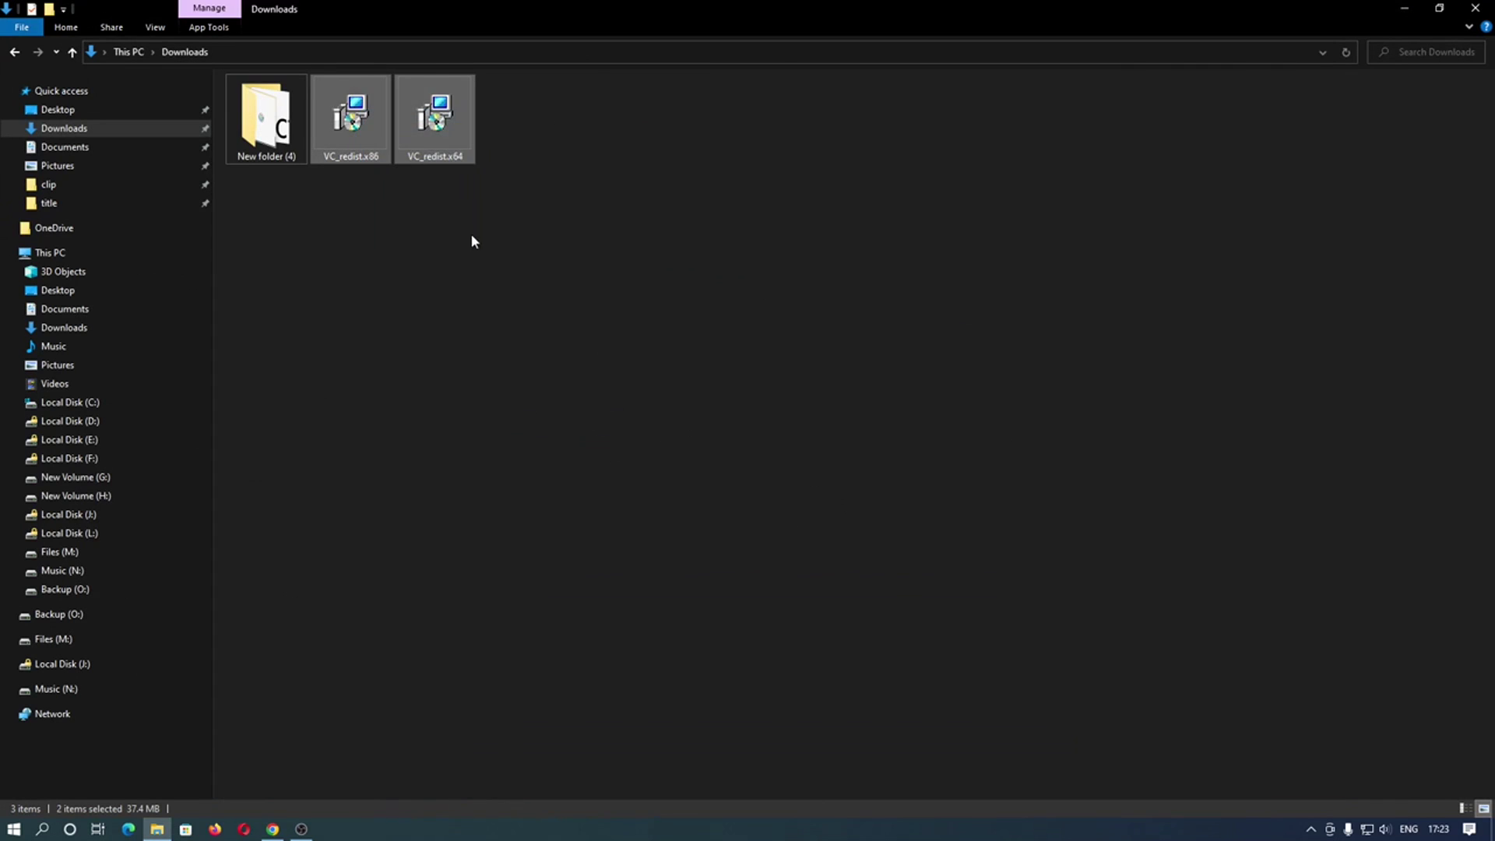
left_click(336, 127)
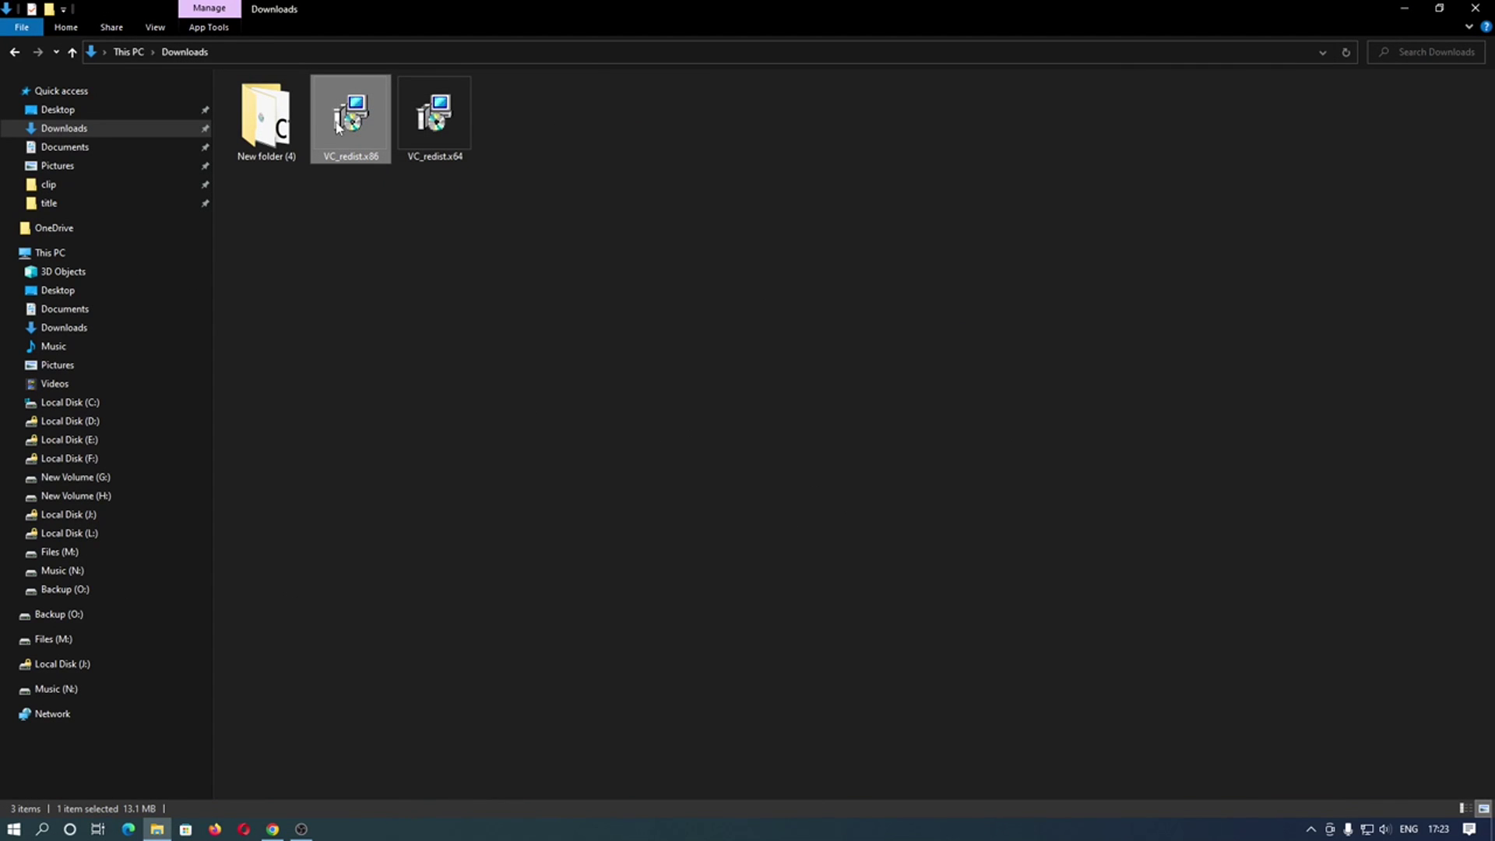
left_click(445, 139)
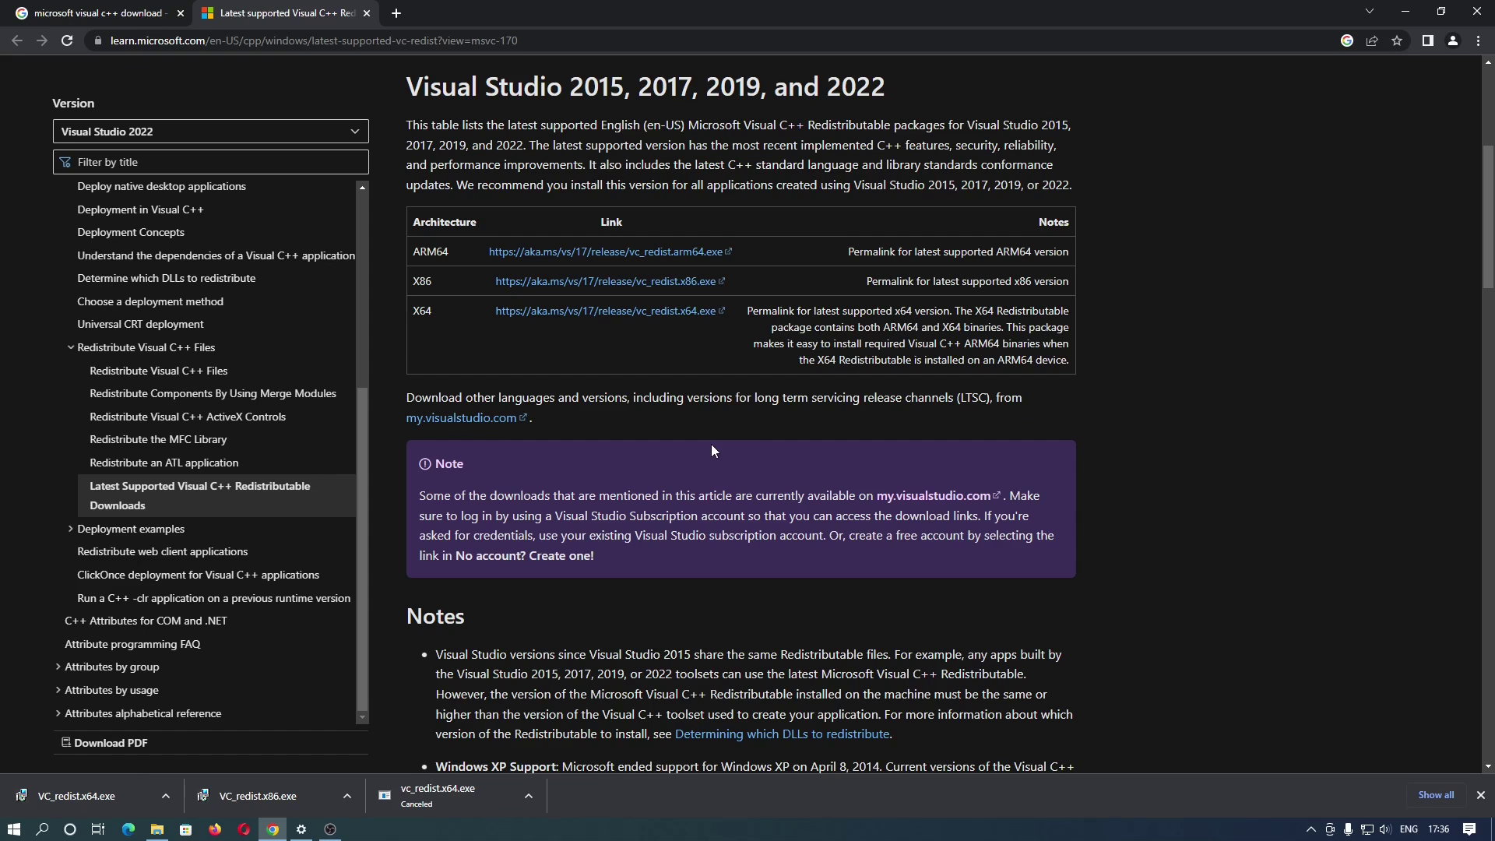
Look through the redistributable packages for older Visual Studio versions, from 2013 down to 2005, on the Microsoft downloads page
scroll(712, 445, "down", 6)
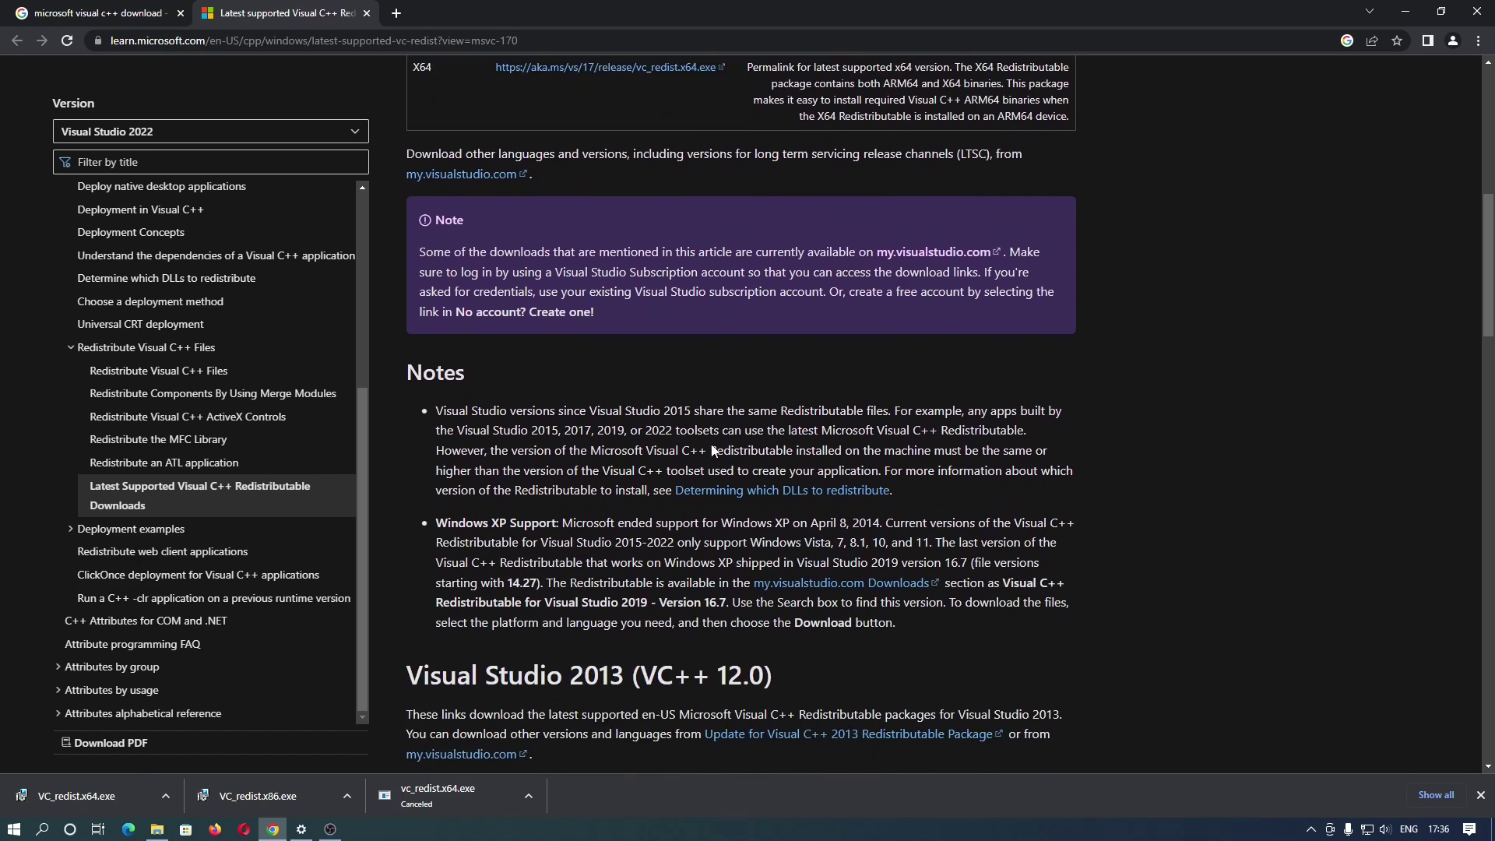
scroll(711, 450, "down", 2)
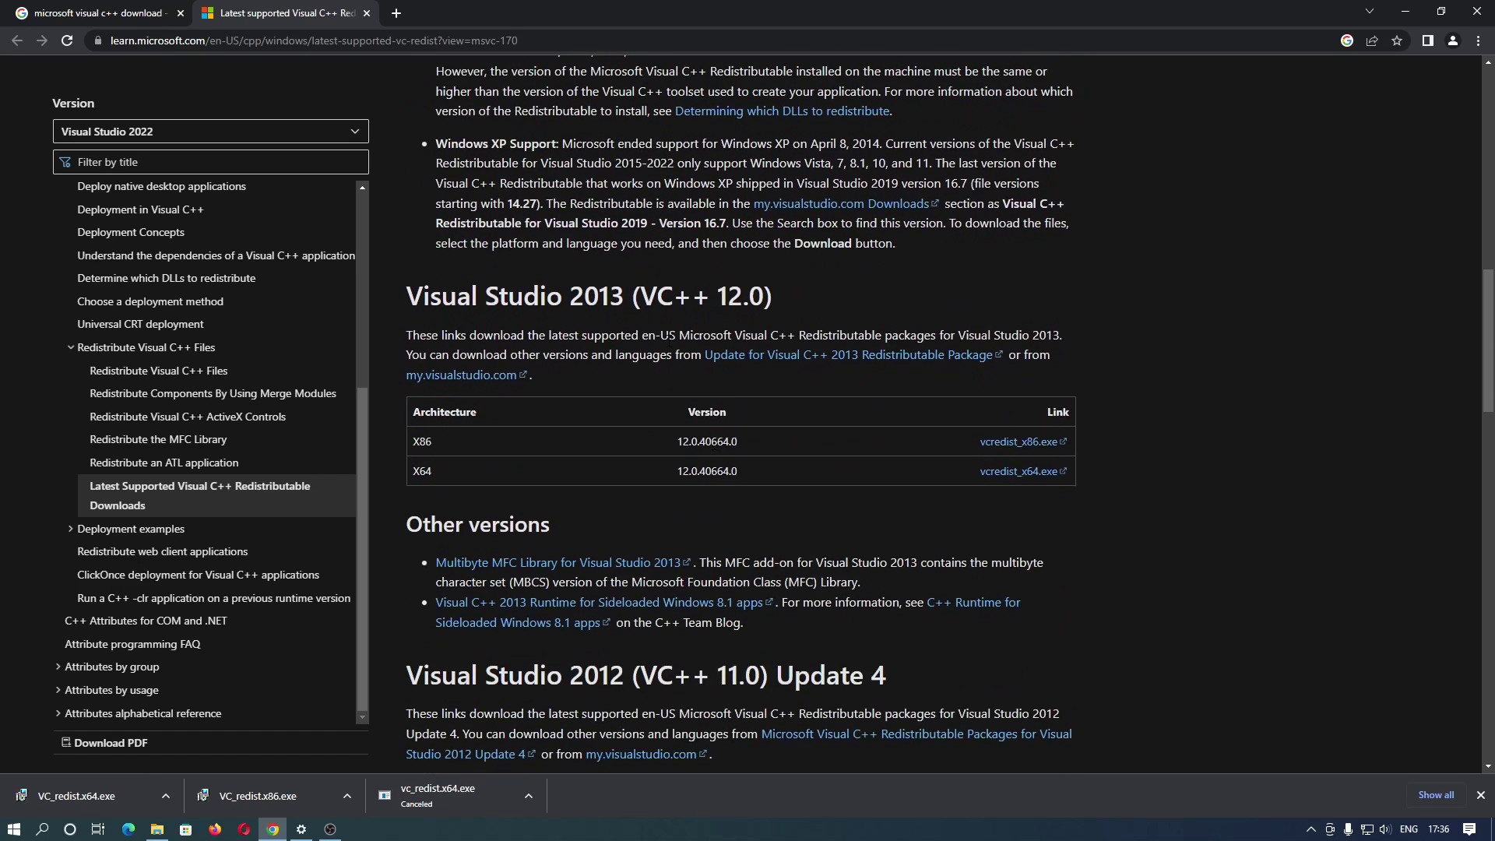
scroll(667, 343, "down", 6)
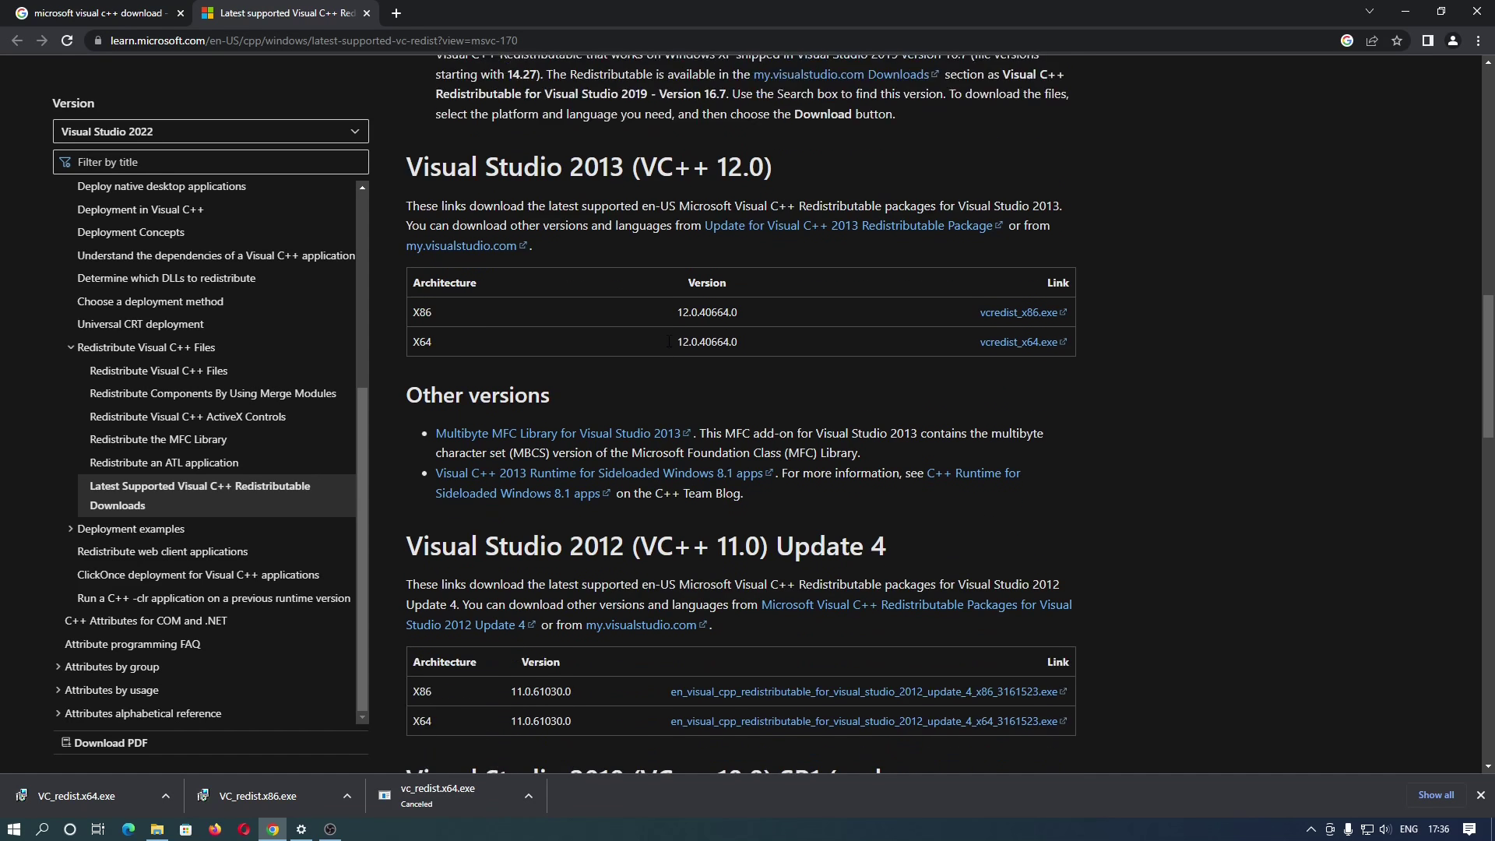
scroll(667, 343, "down", 6)
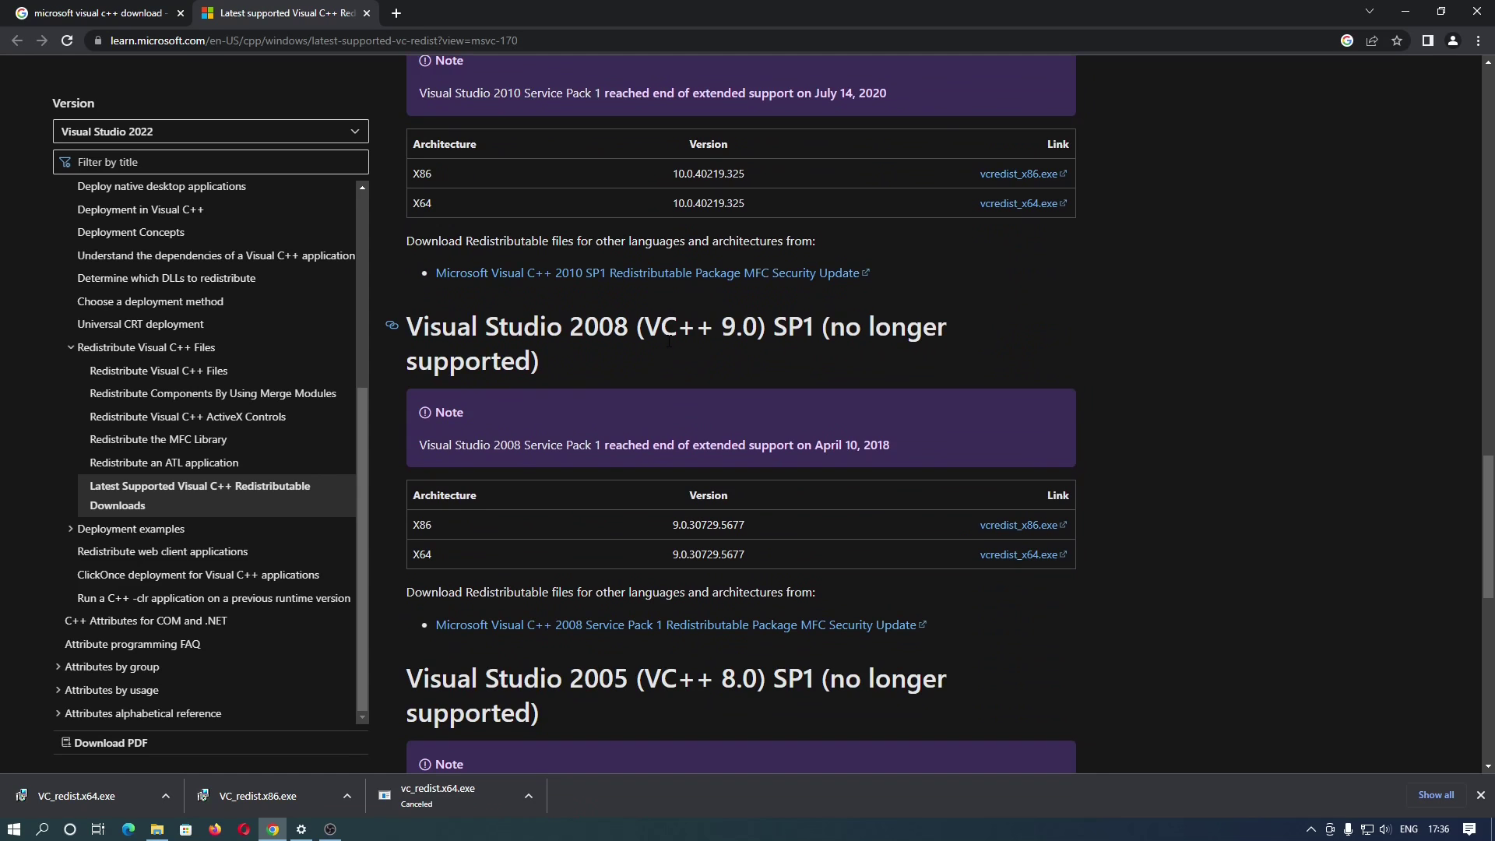
scroll(668, 341, "down", 6)
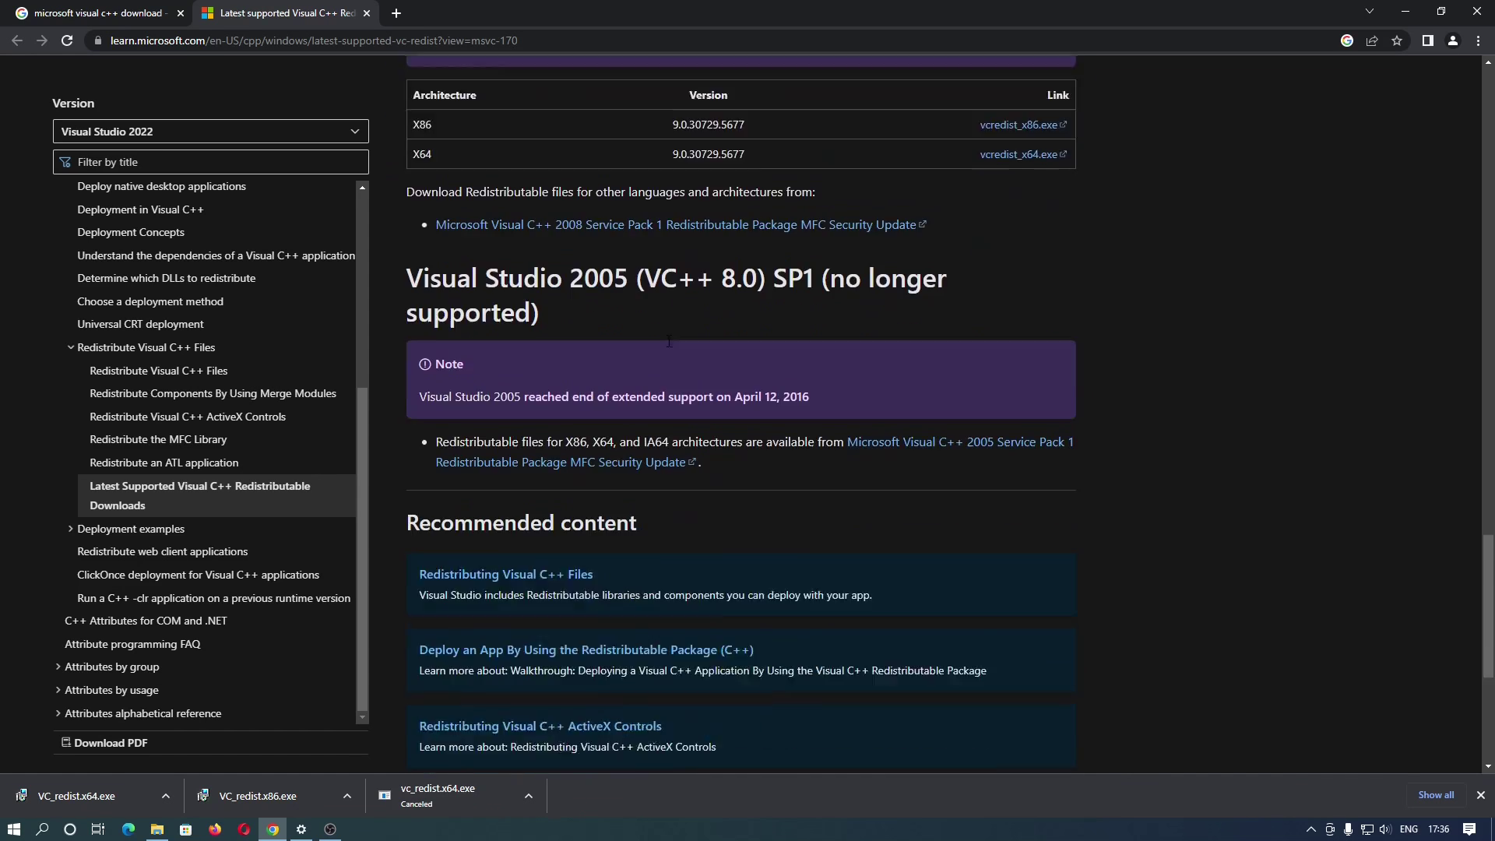
scroll(668, 341, "up", 4)
scroll(668, 341, "up", 6)
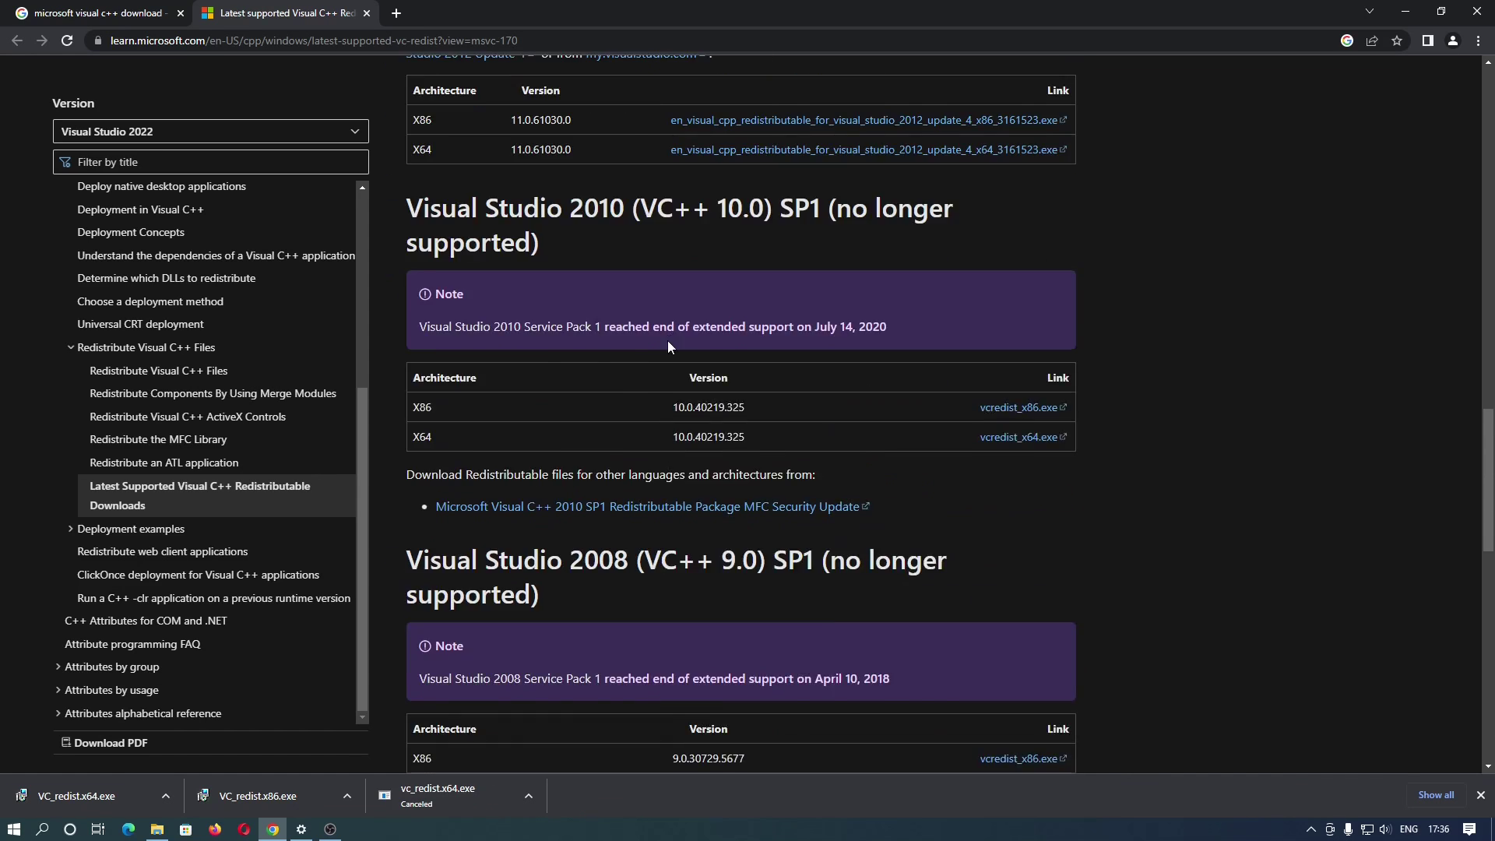
scroll(668, 341, "up", 4)
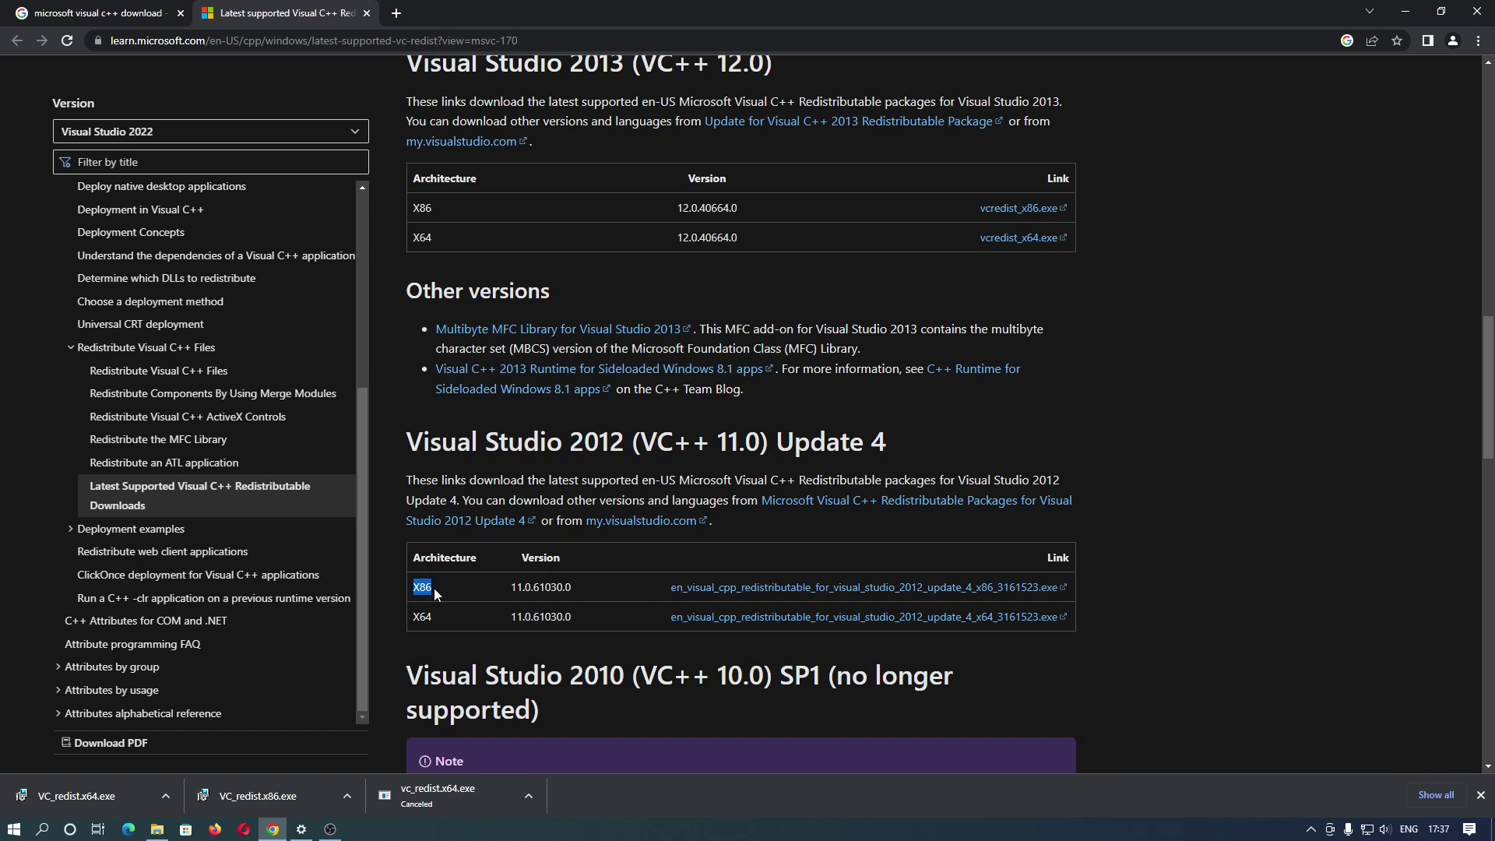
Download the X86 and X64 redistributable installers for Visual Studio 2012 (VC++ 11.0) Update 4
left_click_drag(406, 623, 428, 616)
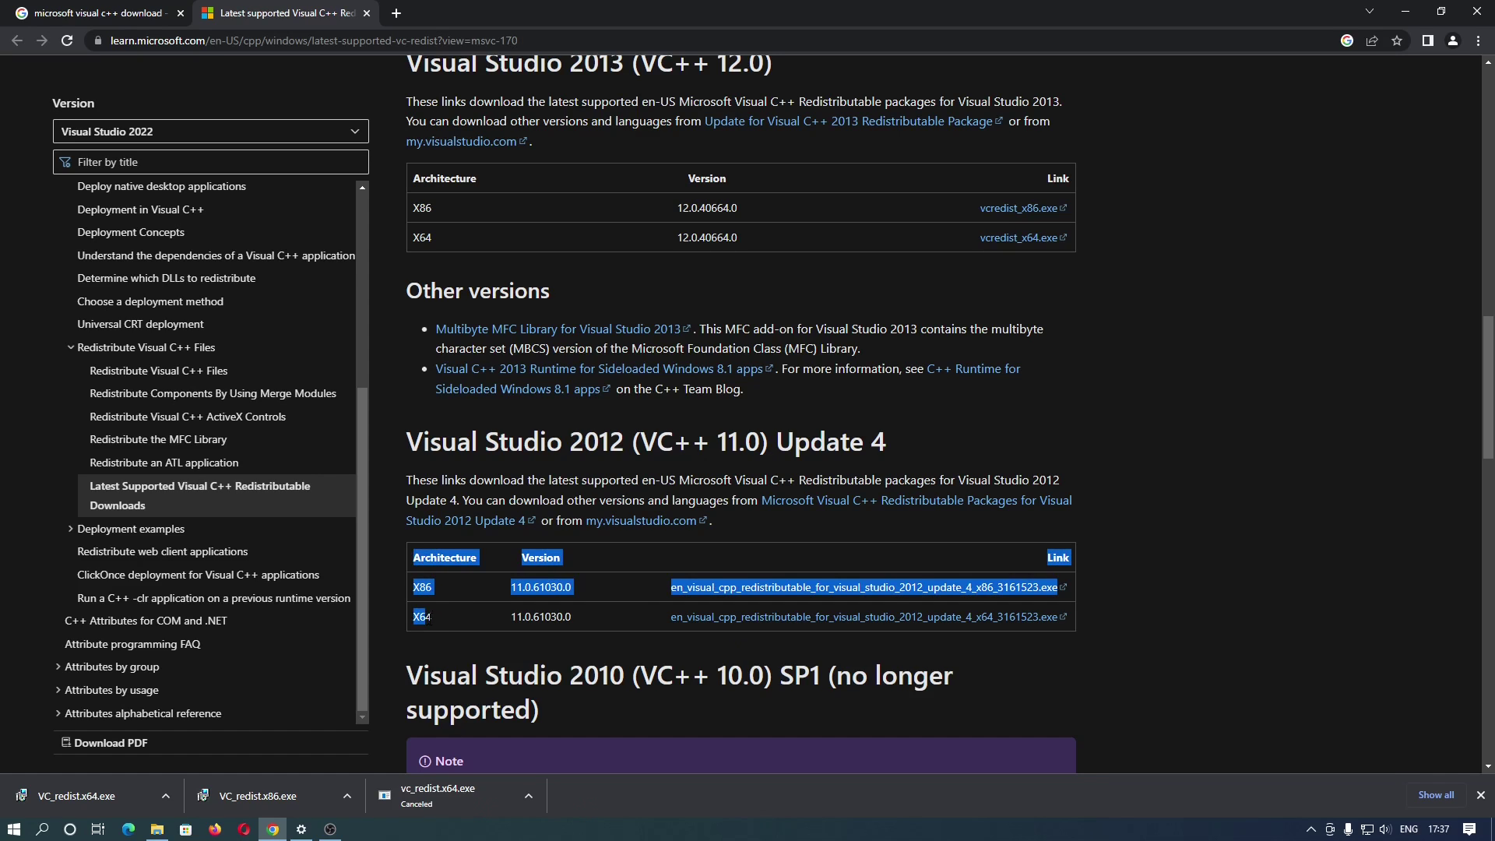
left_click(428, 616)
left_click(741, 588)
left_click(702, 616)
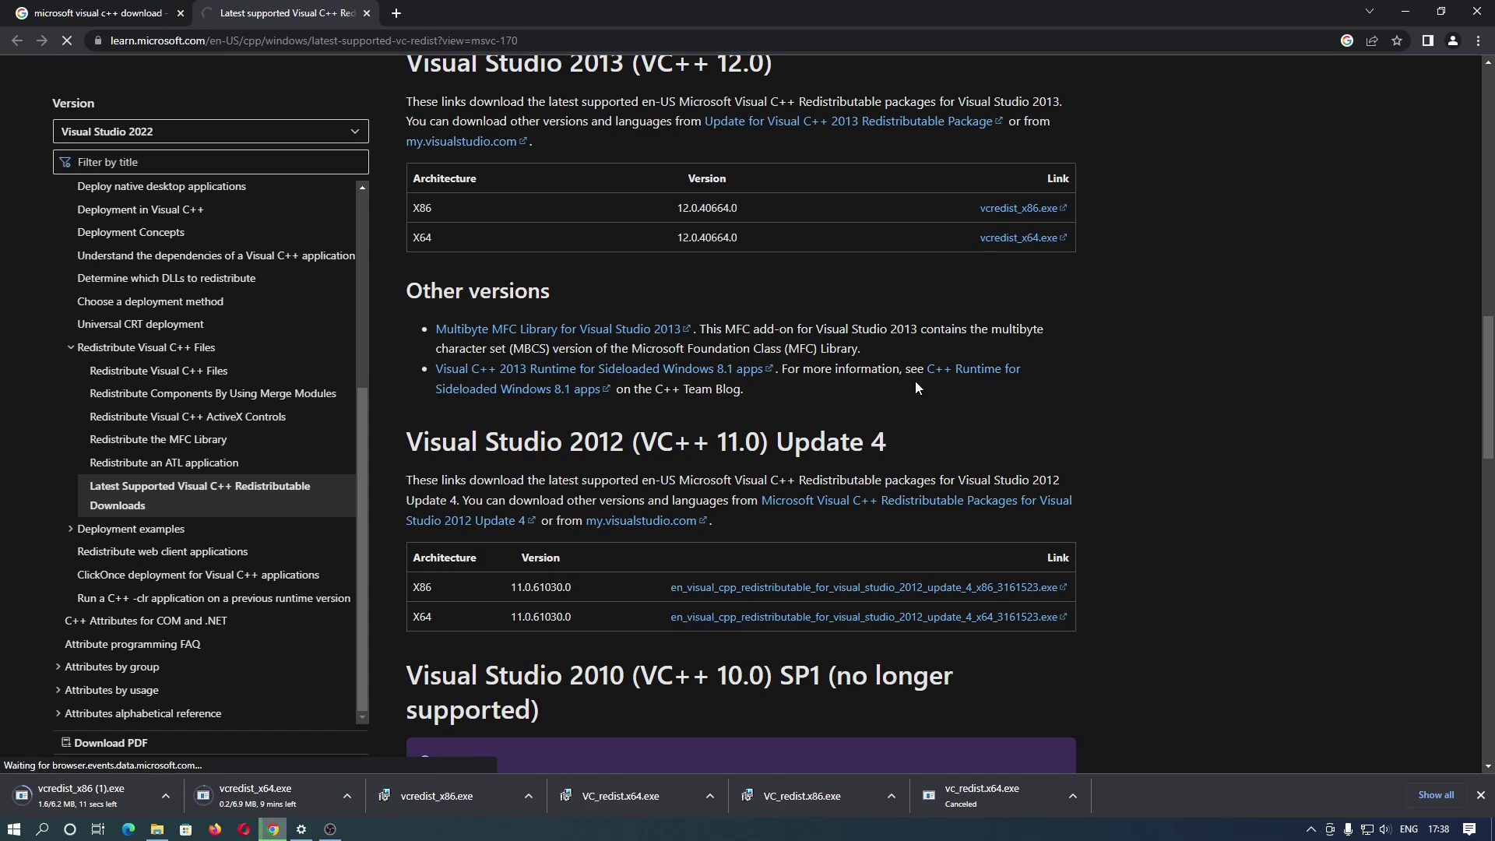
scroll(916, 382, "down", 2)
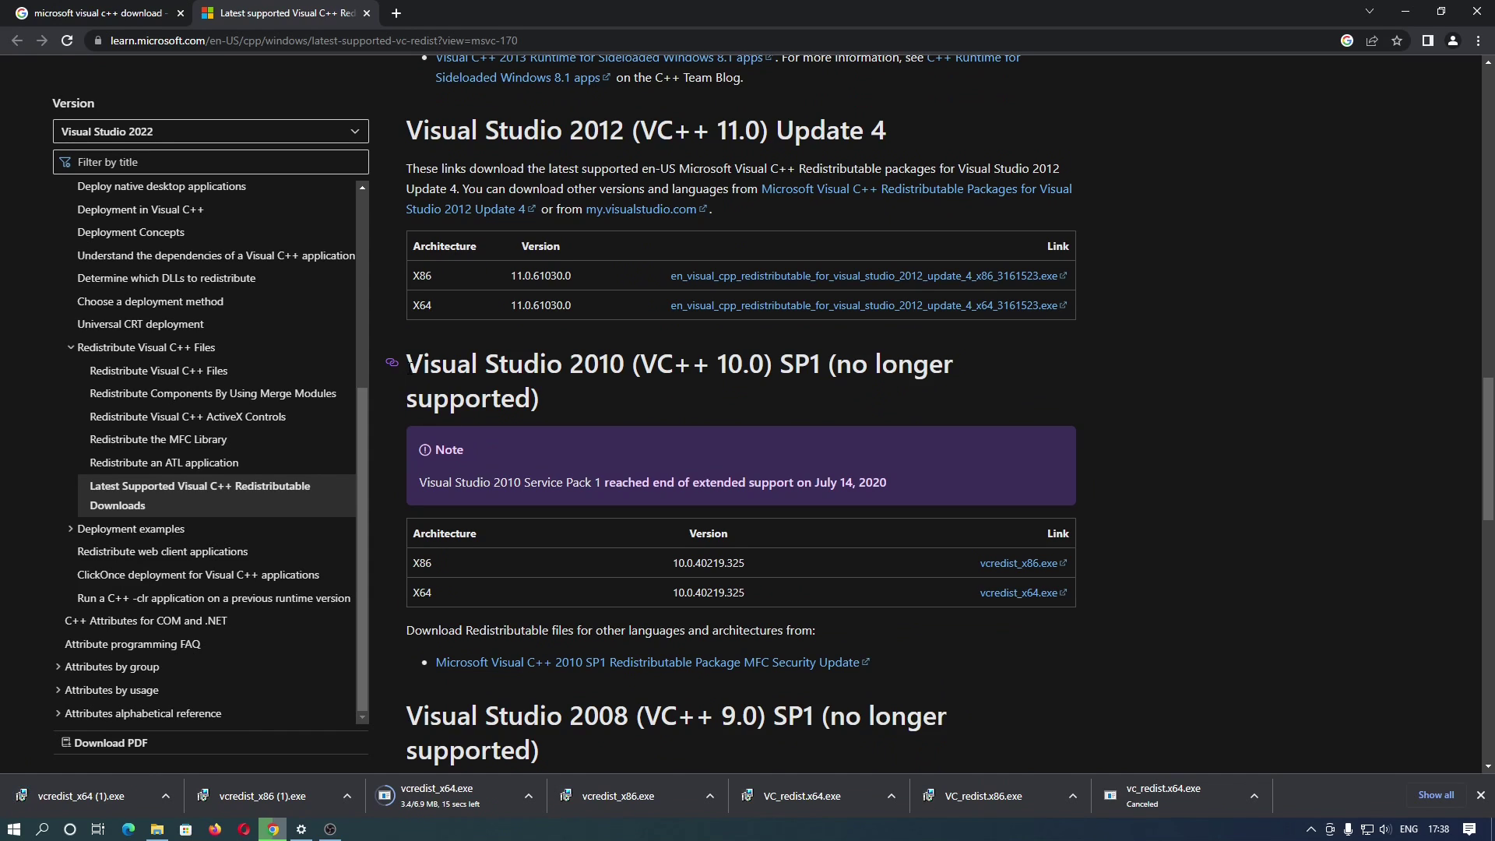
left_click_drag(837, 363, 919, 413)
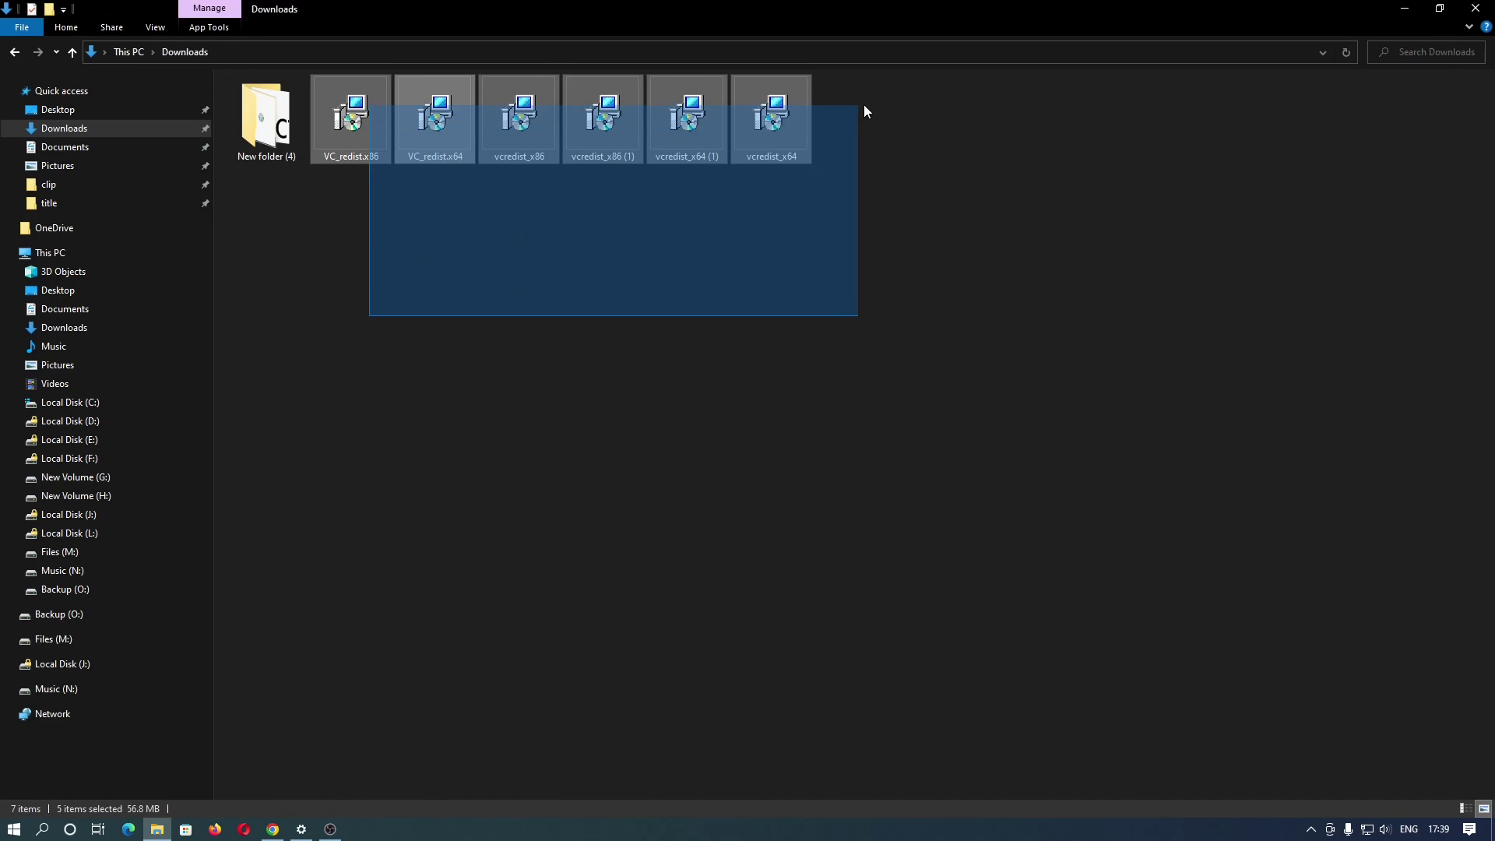
Review all the downloaded Visual C++ redistributable installers in the Downloads folder, as a group and one by one
left_click_drag(863, 104, 856, 109)
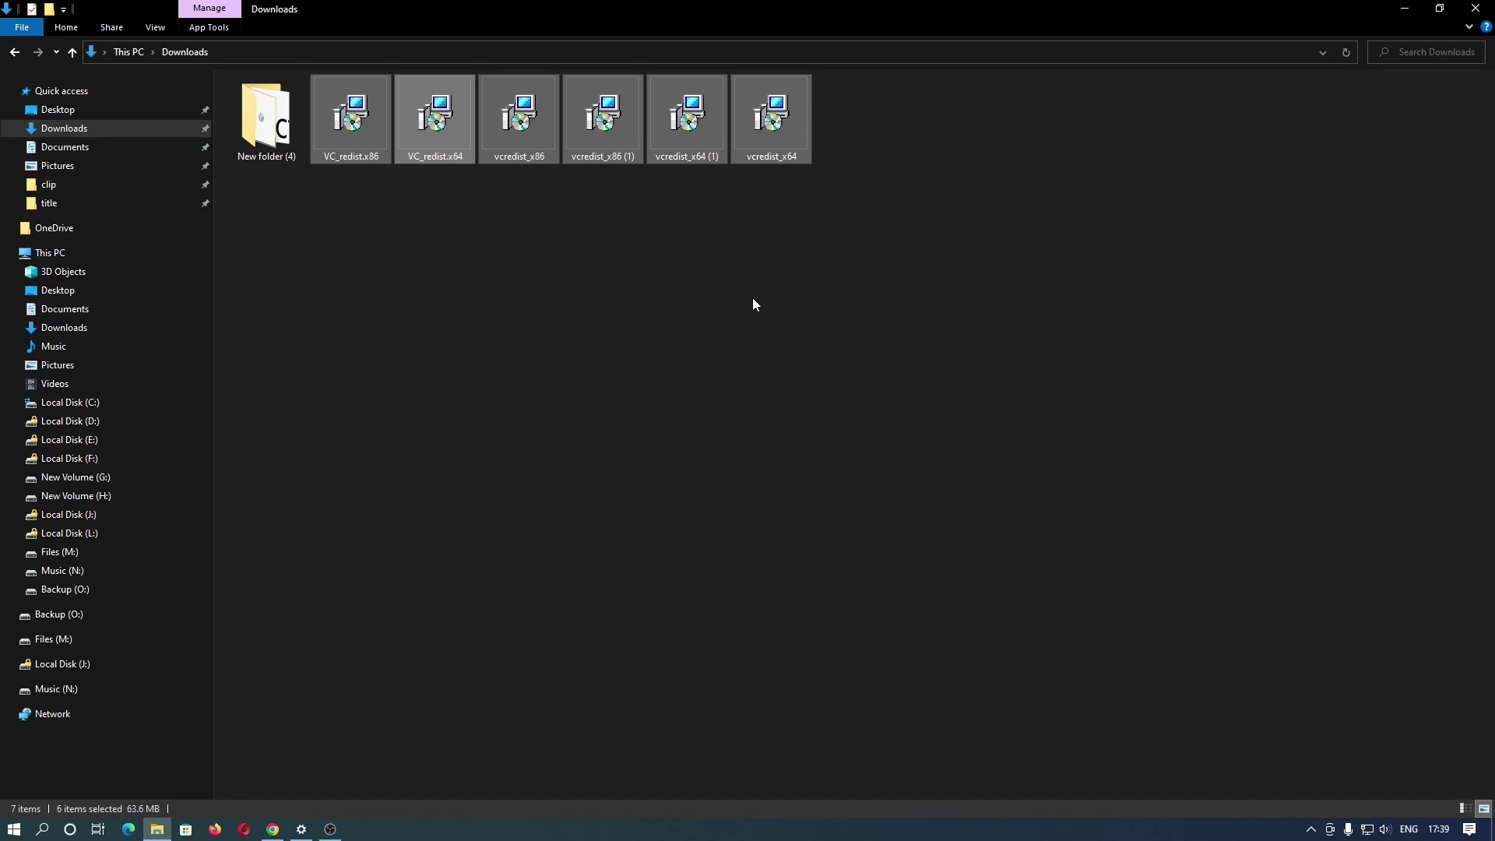
left_click(752, 304)
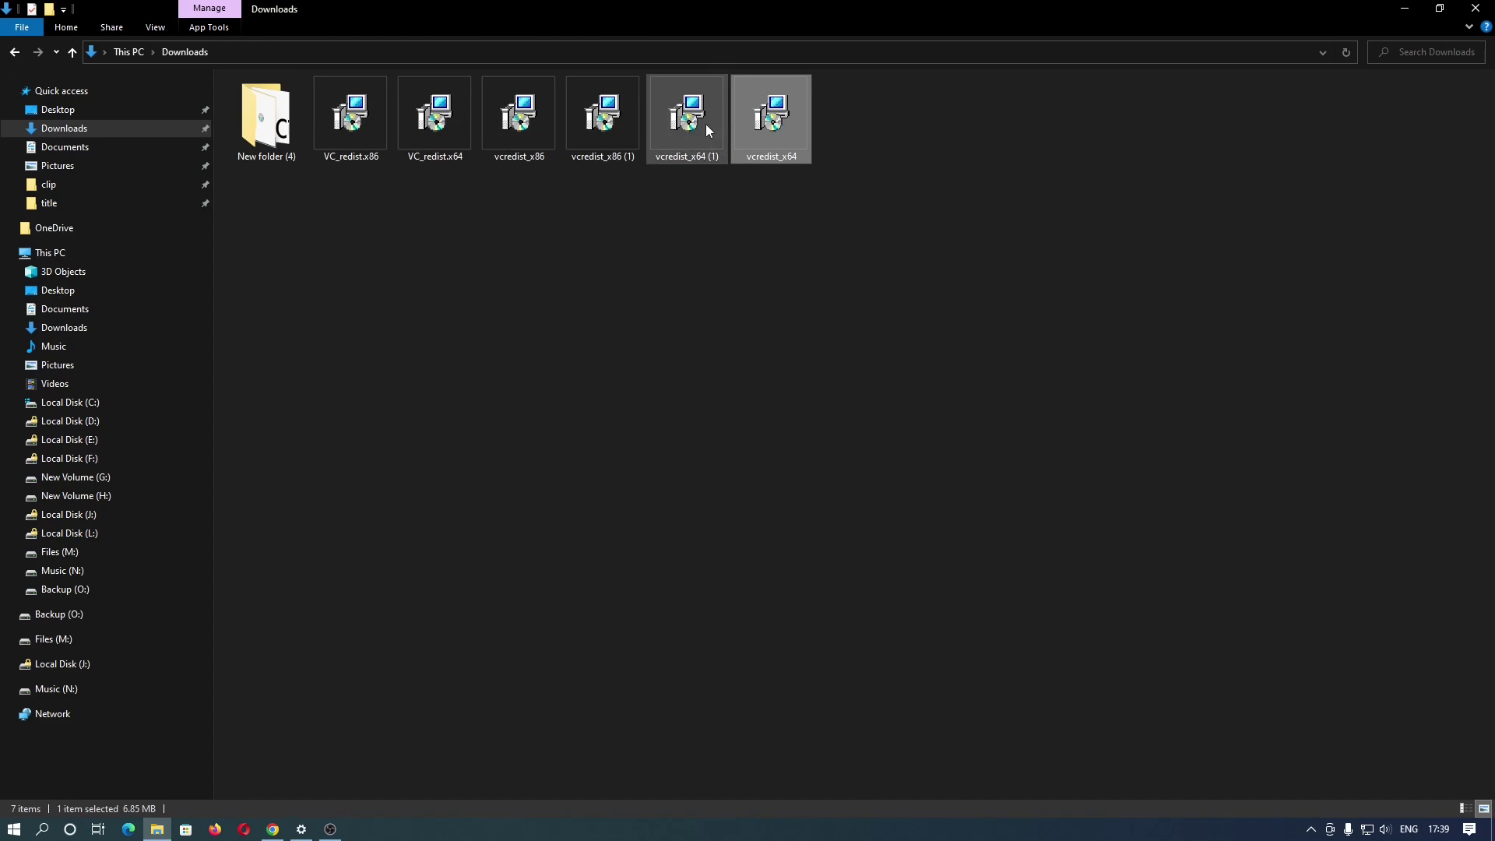
left_click(607, 128)
left_click(510, 134)
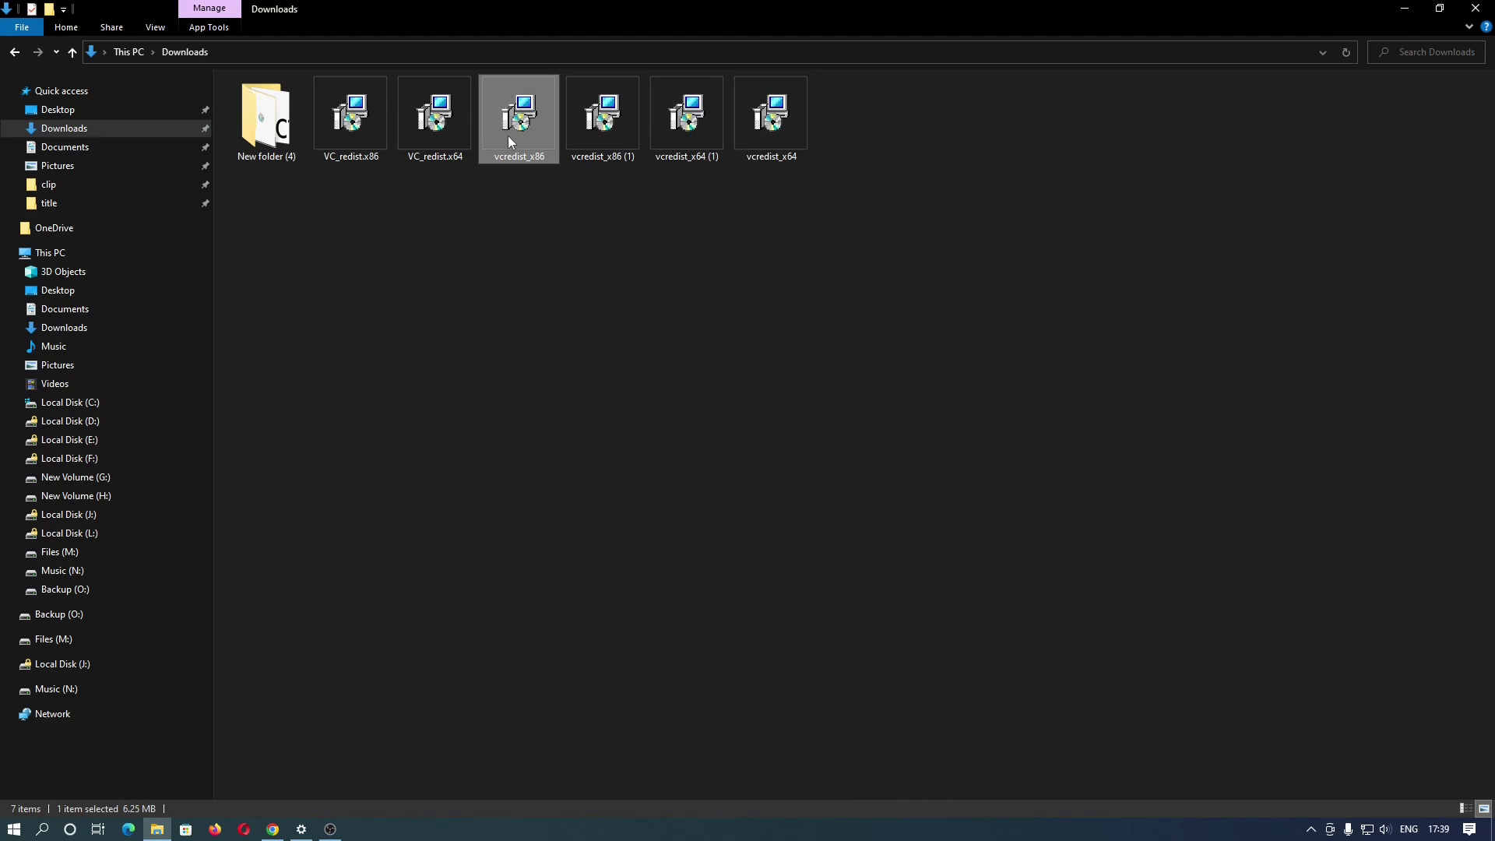
left_click(444, 137)
left_click(360, 122)
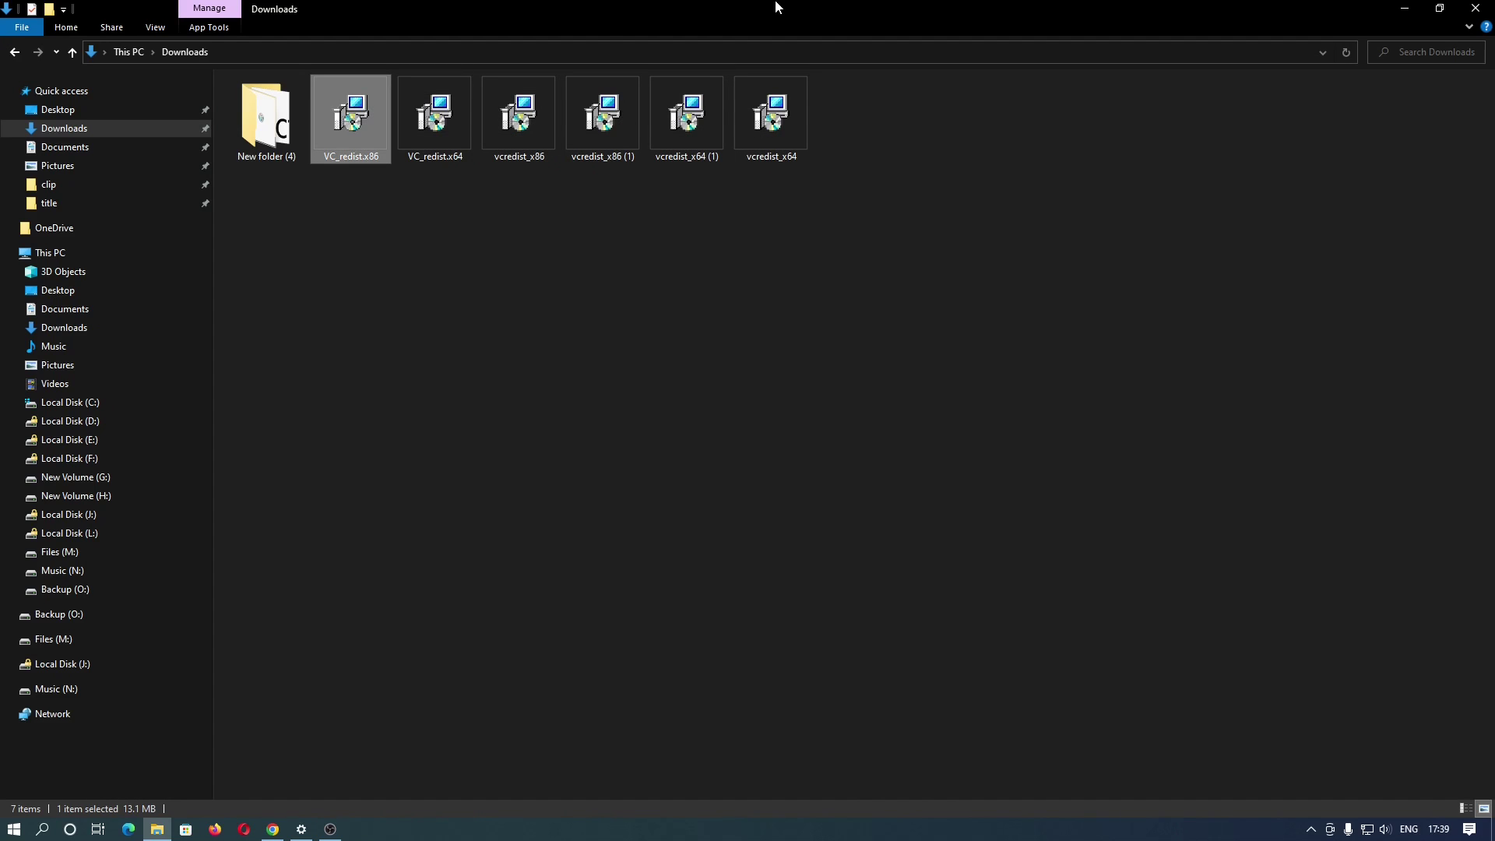
Snap the Downloads window and the Settings Apps & features window side by side, keeping File Explorer active
left_click_drag(775, 7, 0, 351)
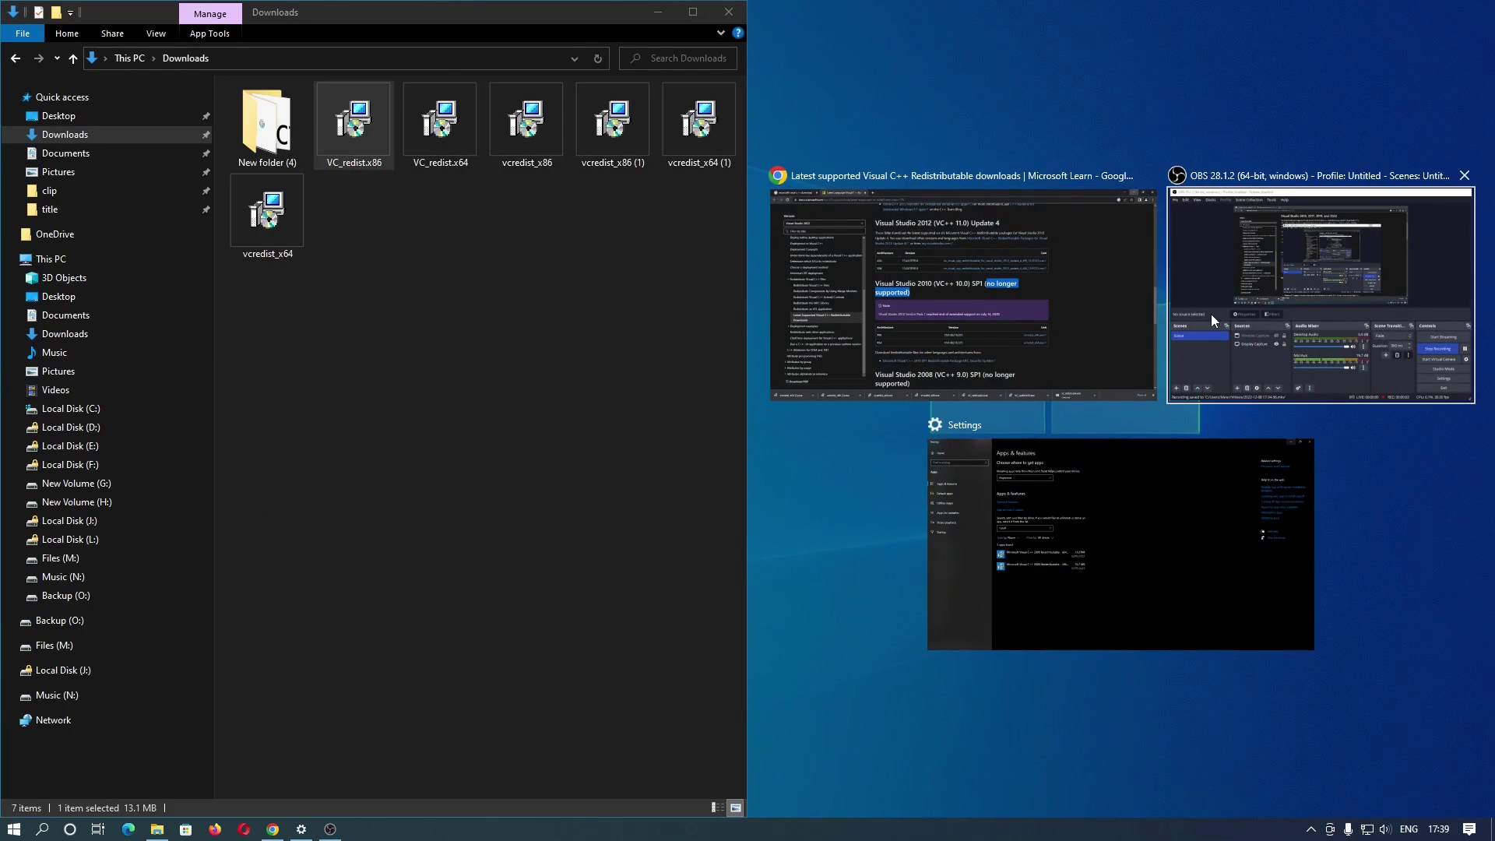
left_click(1115, 525)
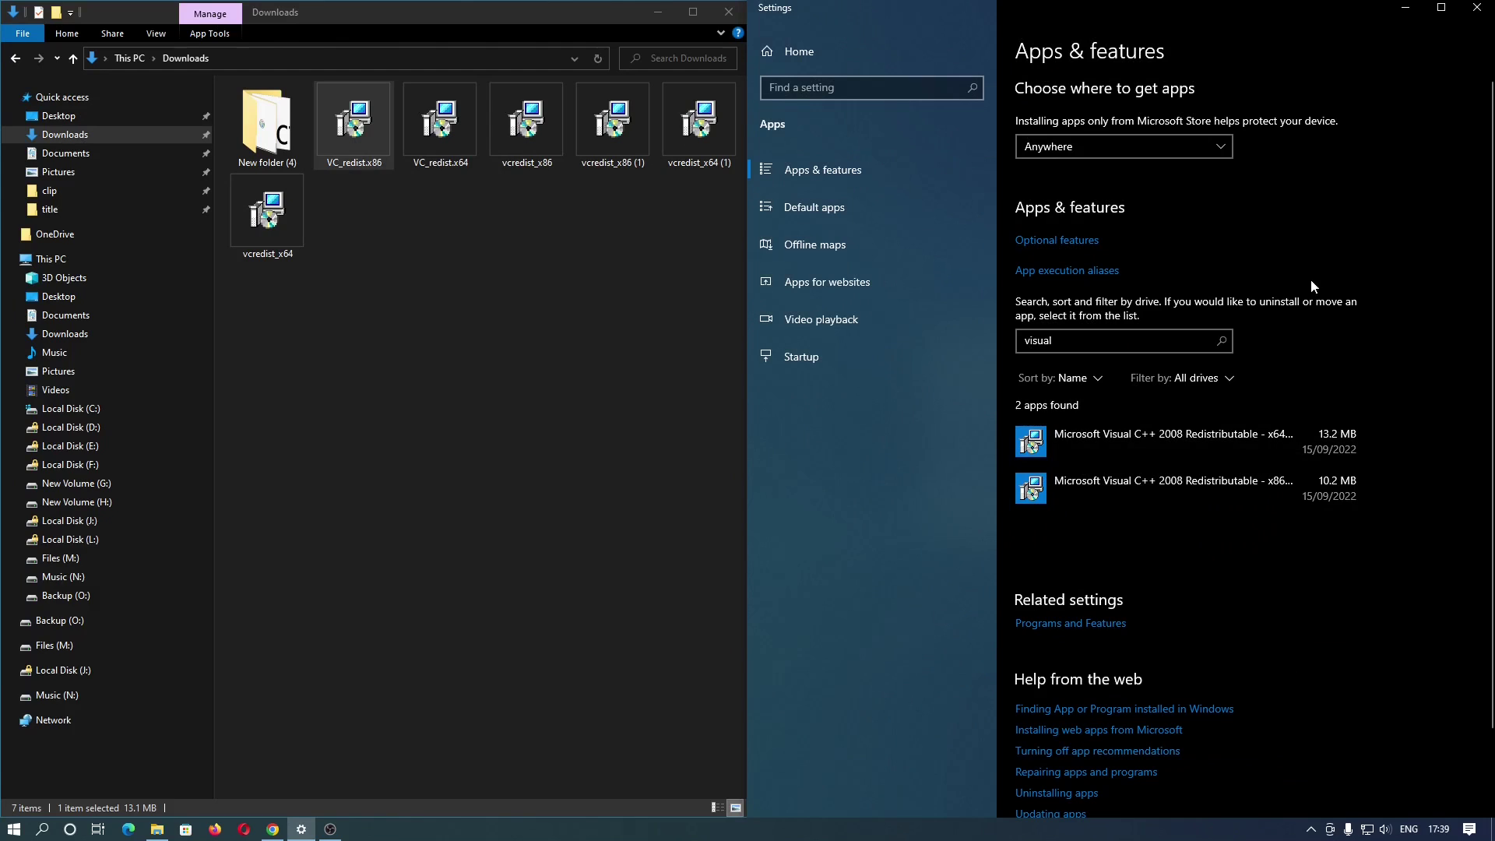
left_click(262, 464)
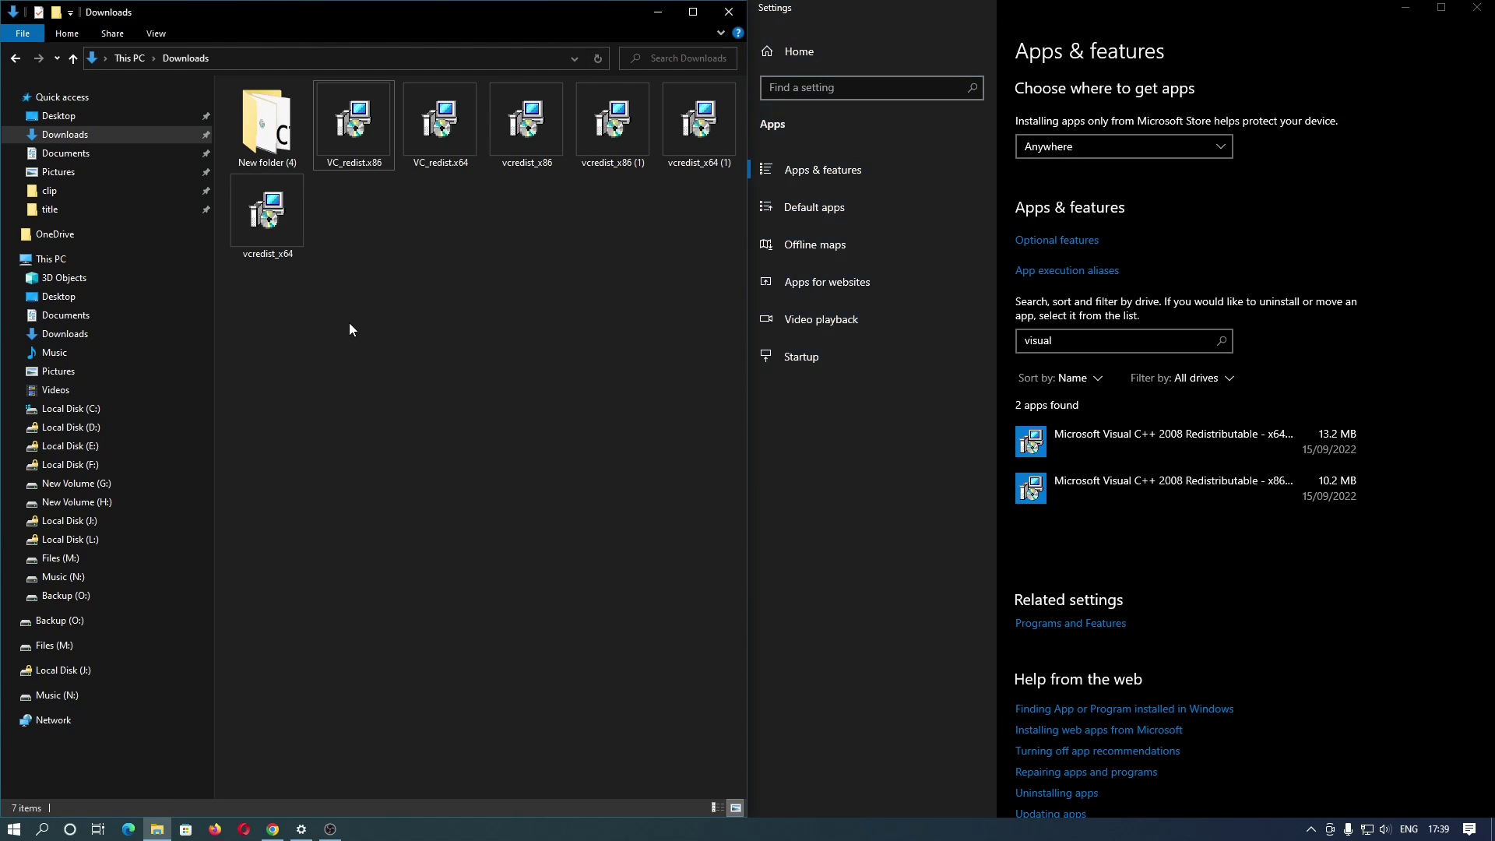
Select all six redistributable installers in Downloads, from VC_redist.x86 through vcredist_x64, and run them as administrator
left_click(330, 142)
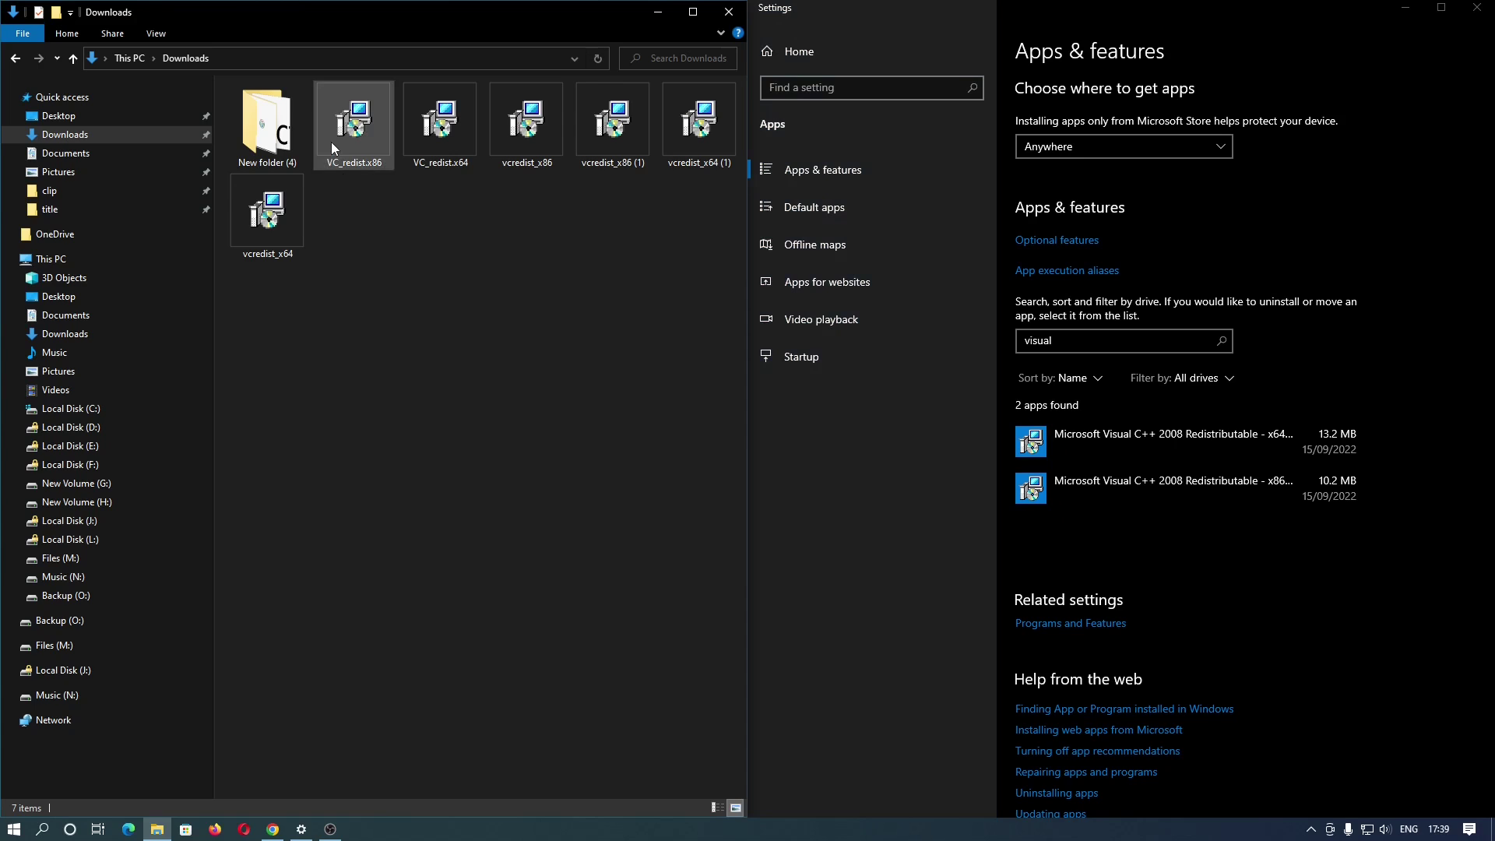
left_click(263, 229, "shift")
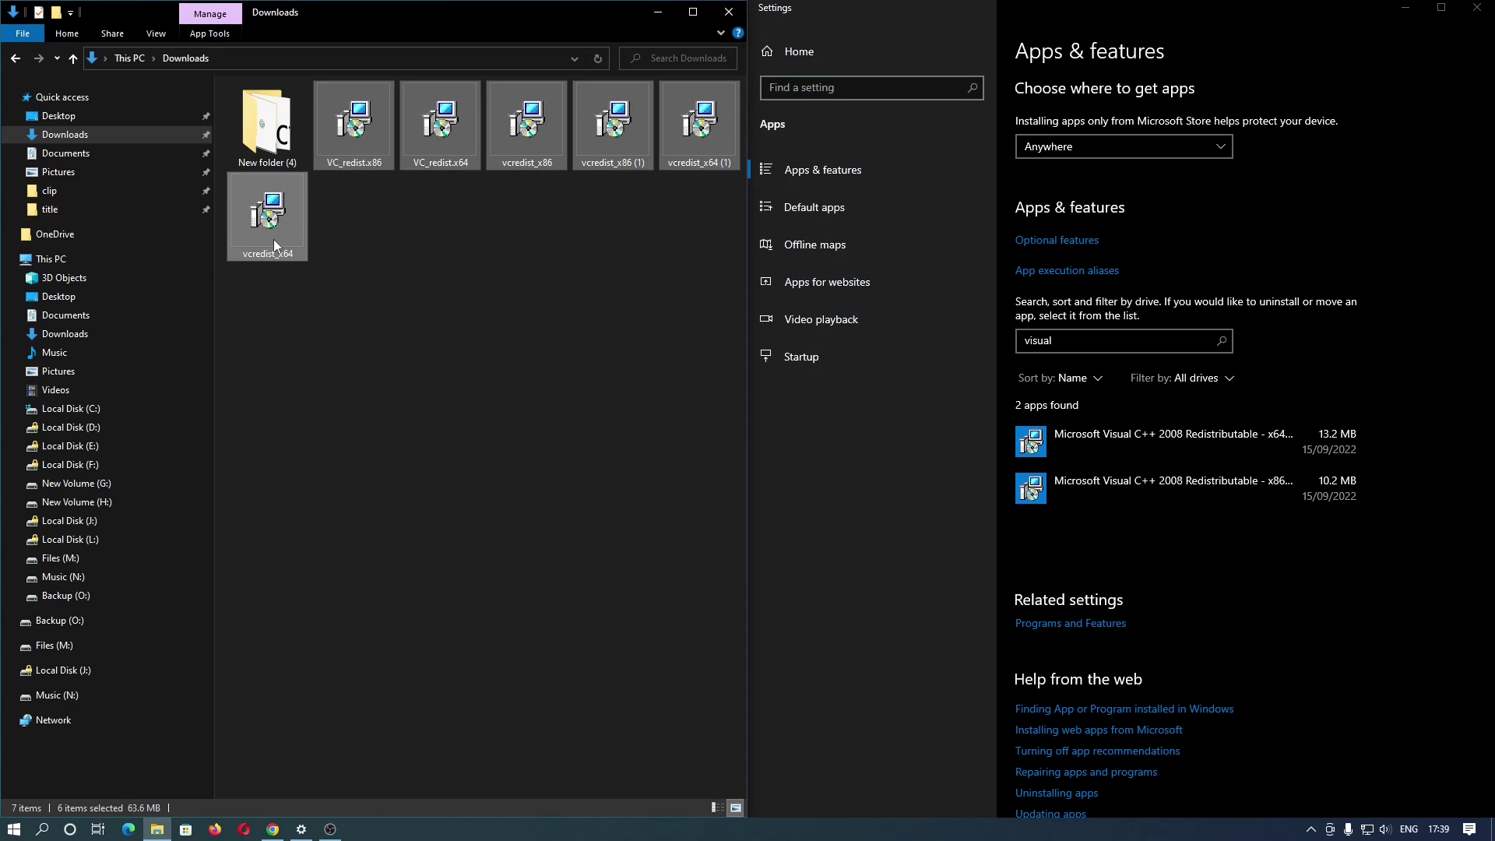
right_click(270, 219)
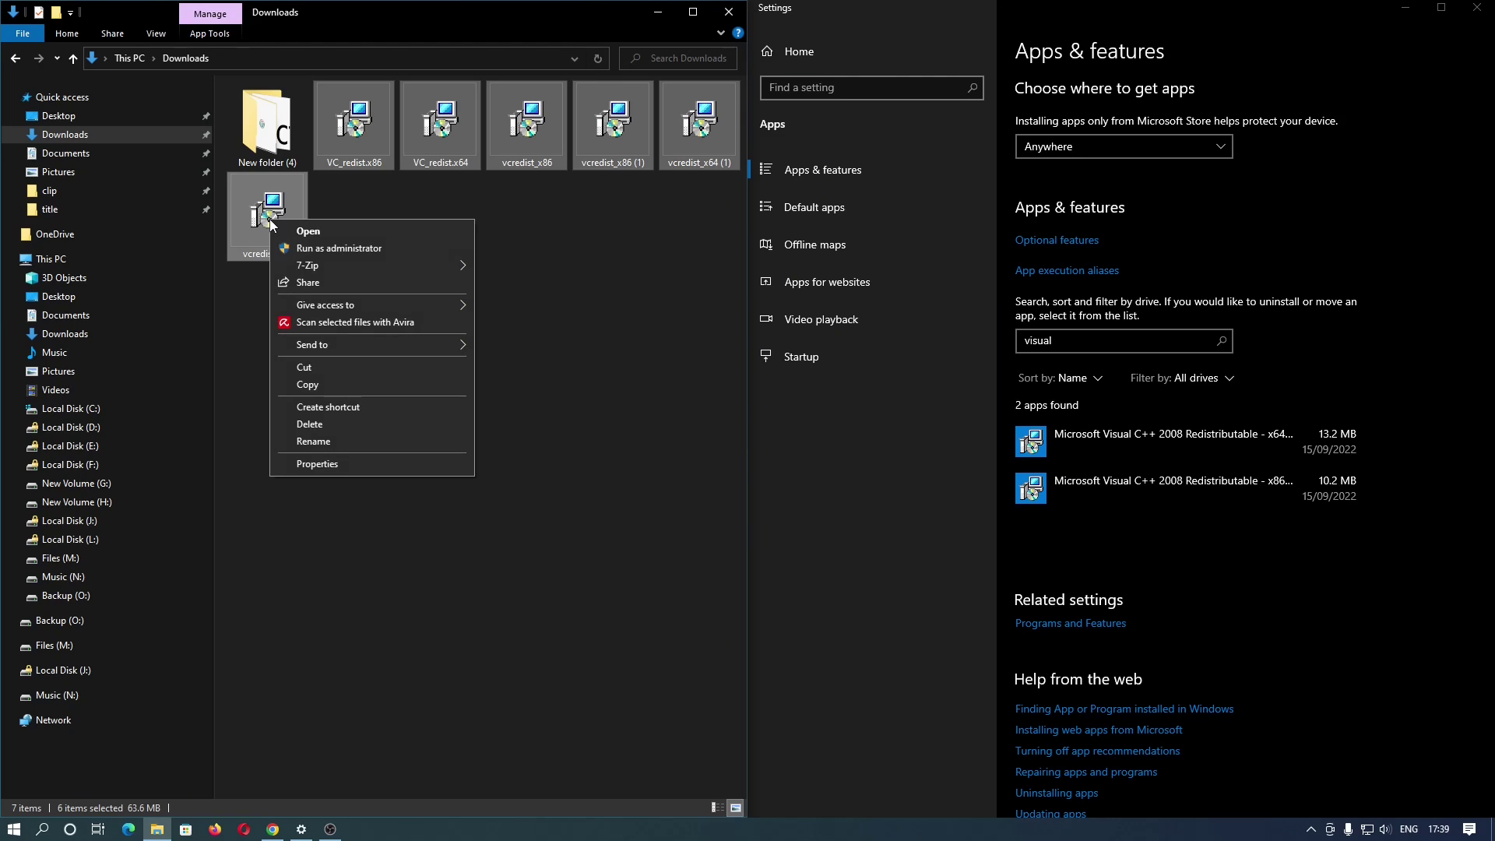
left_click(341, 248)
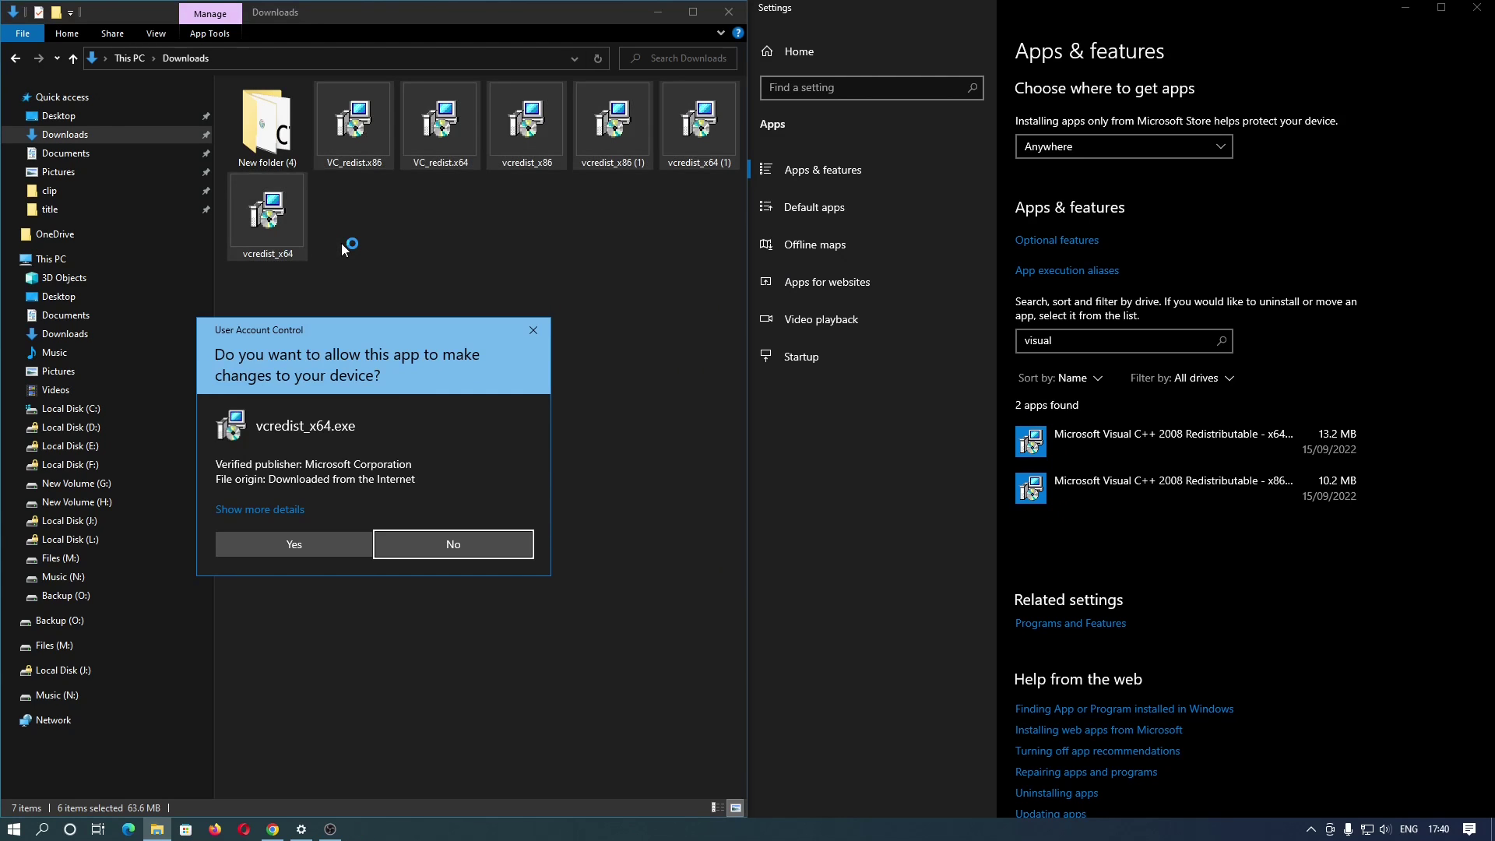
Allow vcredist_x64.exe, accept the license, install Microsoft Visual C++ 2012 Redistributable (x64), and close its setup
left_click(327, 542)
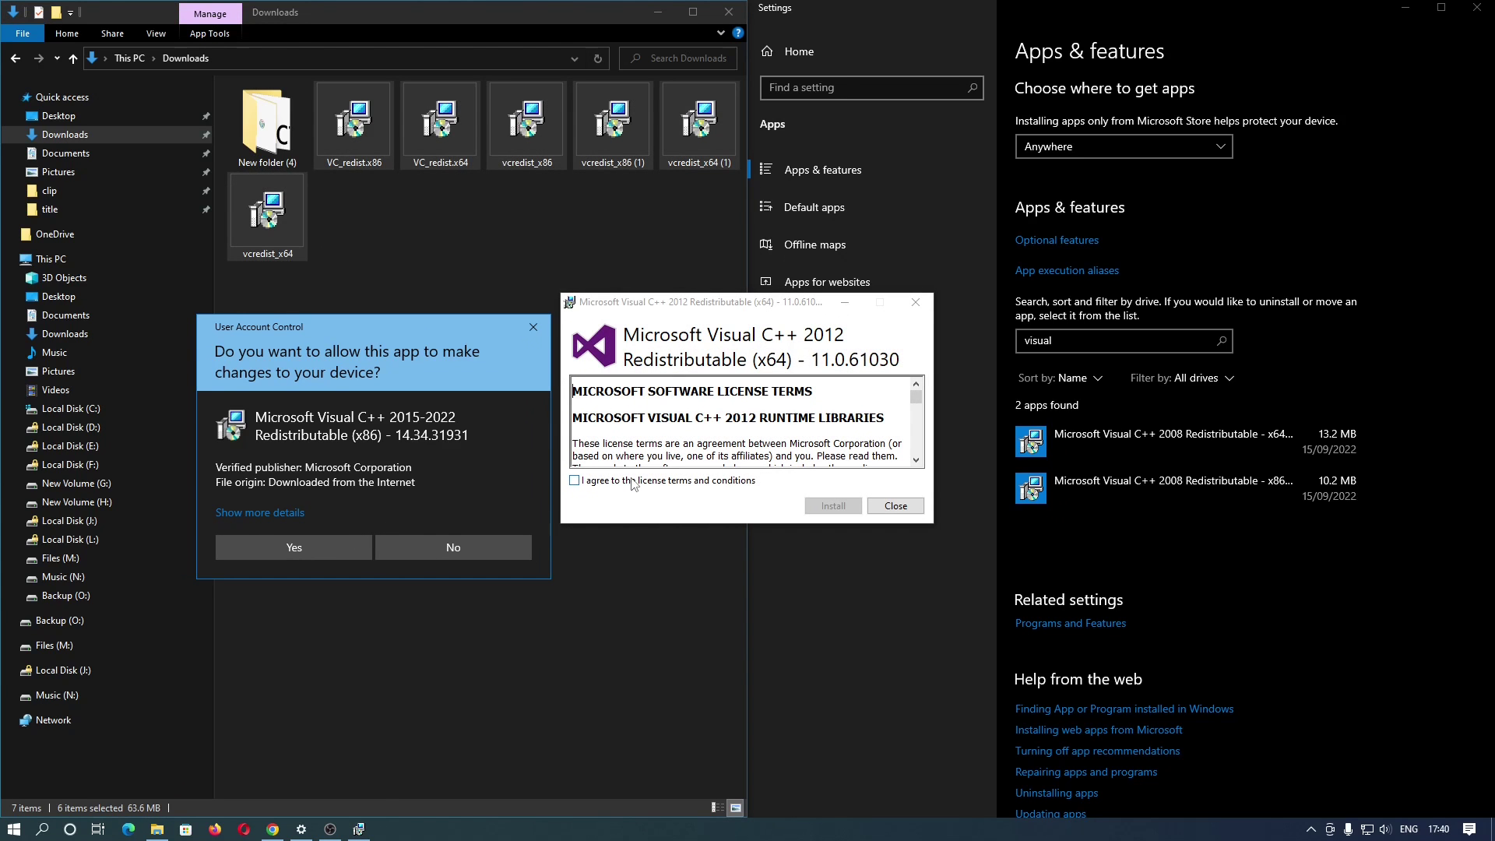
left_click(600, 480)
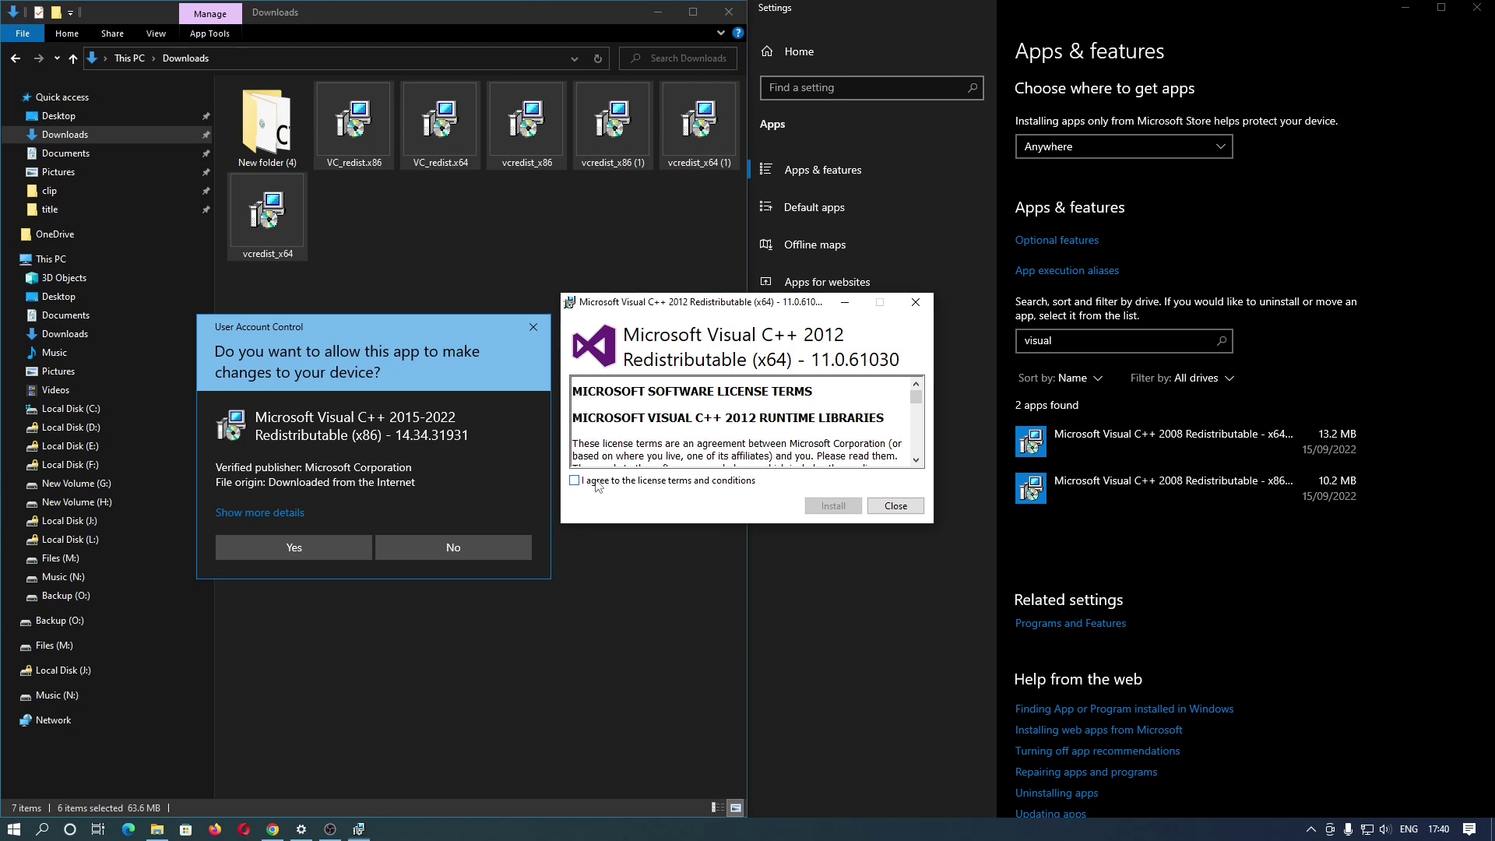
left_click(832, 506)
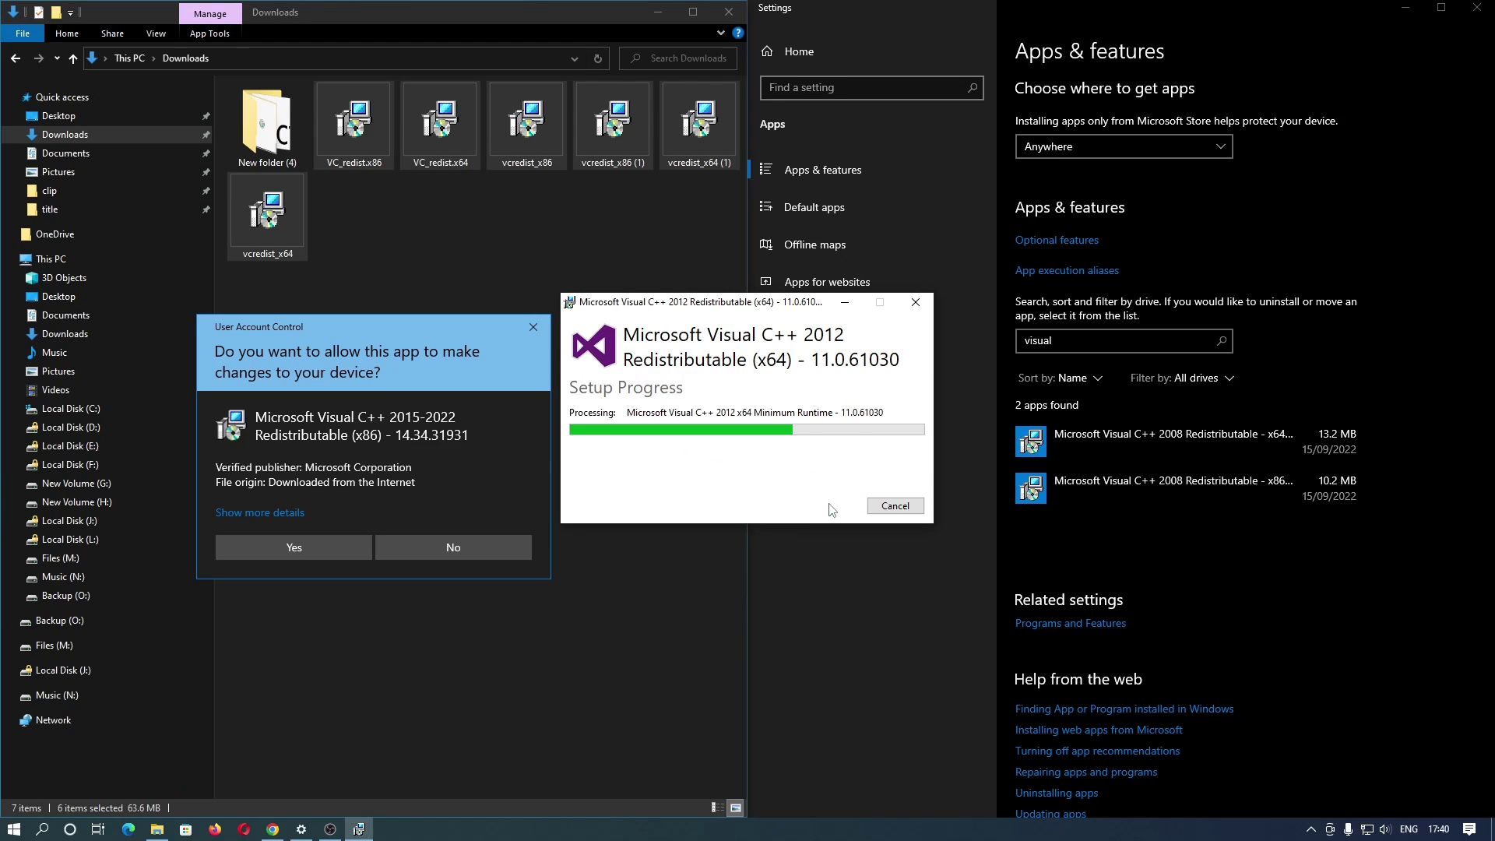
left_click(912, 506)
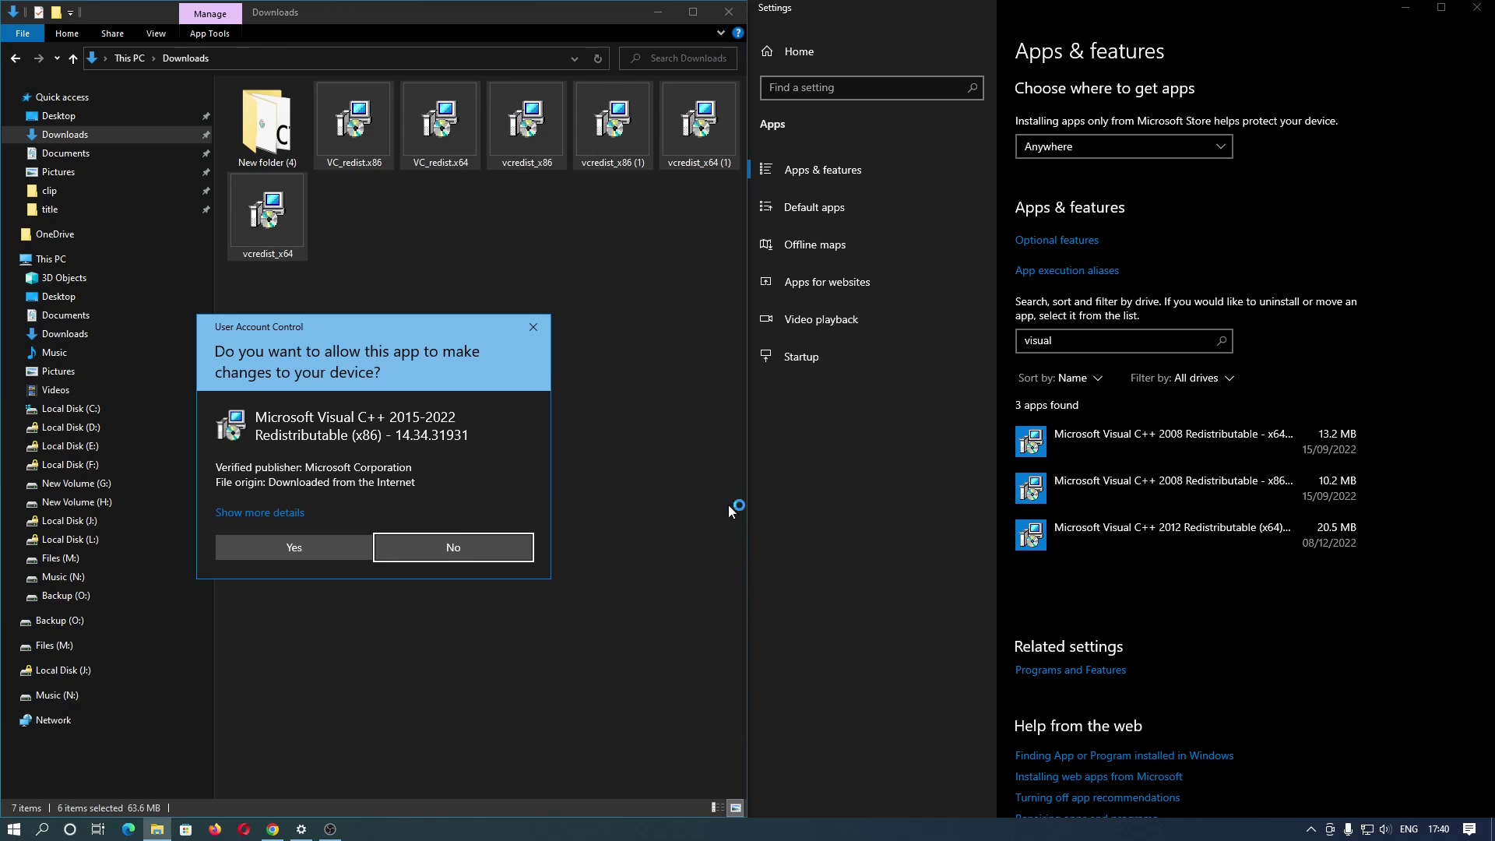
Allow the Microsoft Visual C++ 2015-2022 Redistributable (x86) setup, agree to the license, install it, and close the installer
left_click(341, 551)
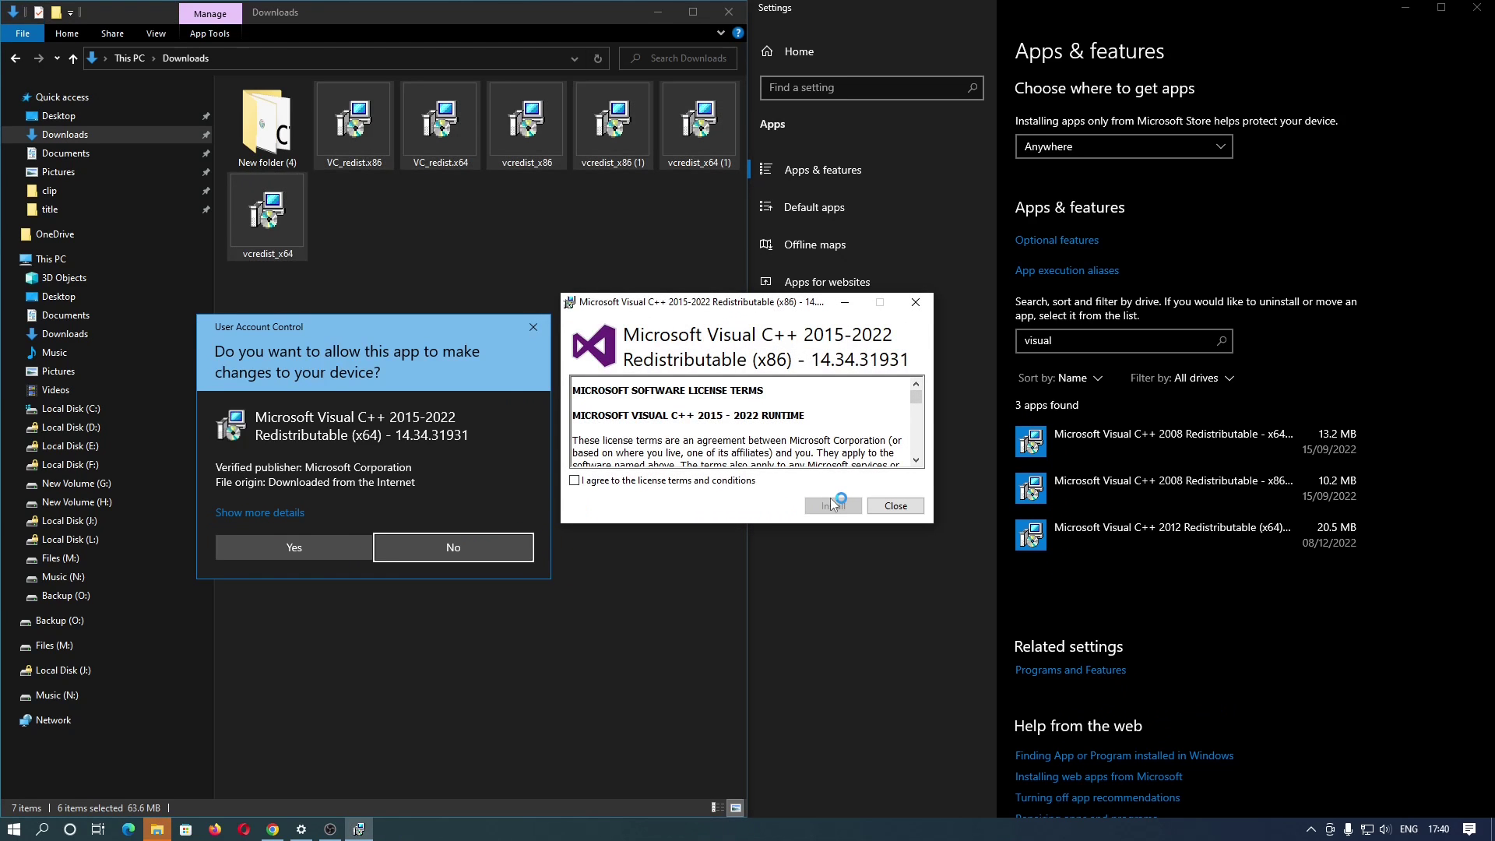
key("space")
left_click(839, 509)
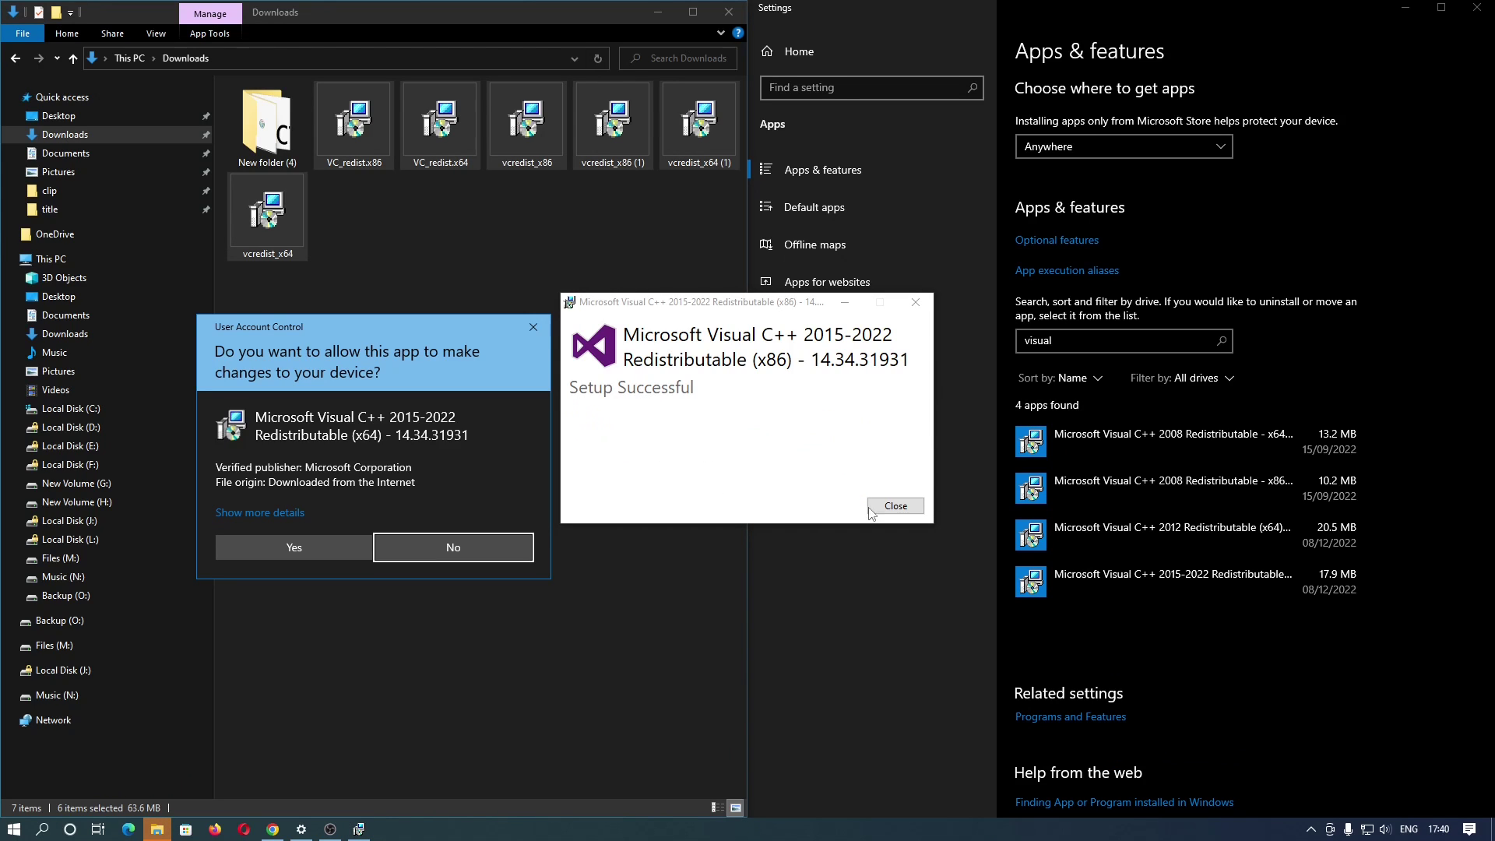
left_click(894, 506)
Allow and install Microsoft Visual C++ 2015-2022 Redistributable (x64) with the license accepted, closing its setup without restarting the computer
left_click(316, 544)
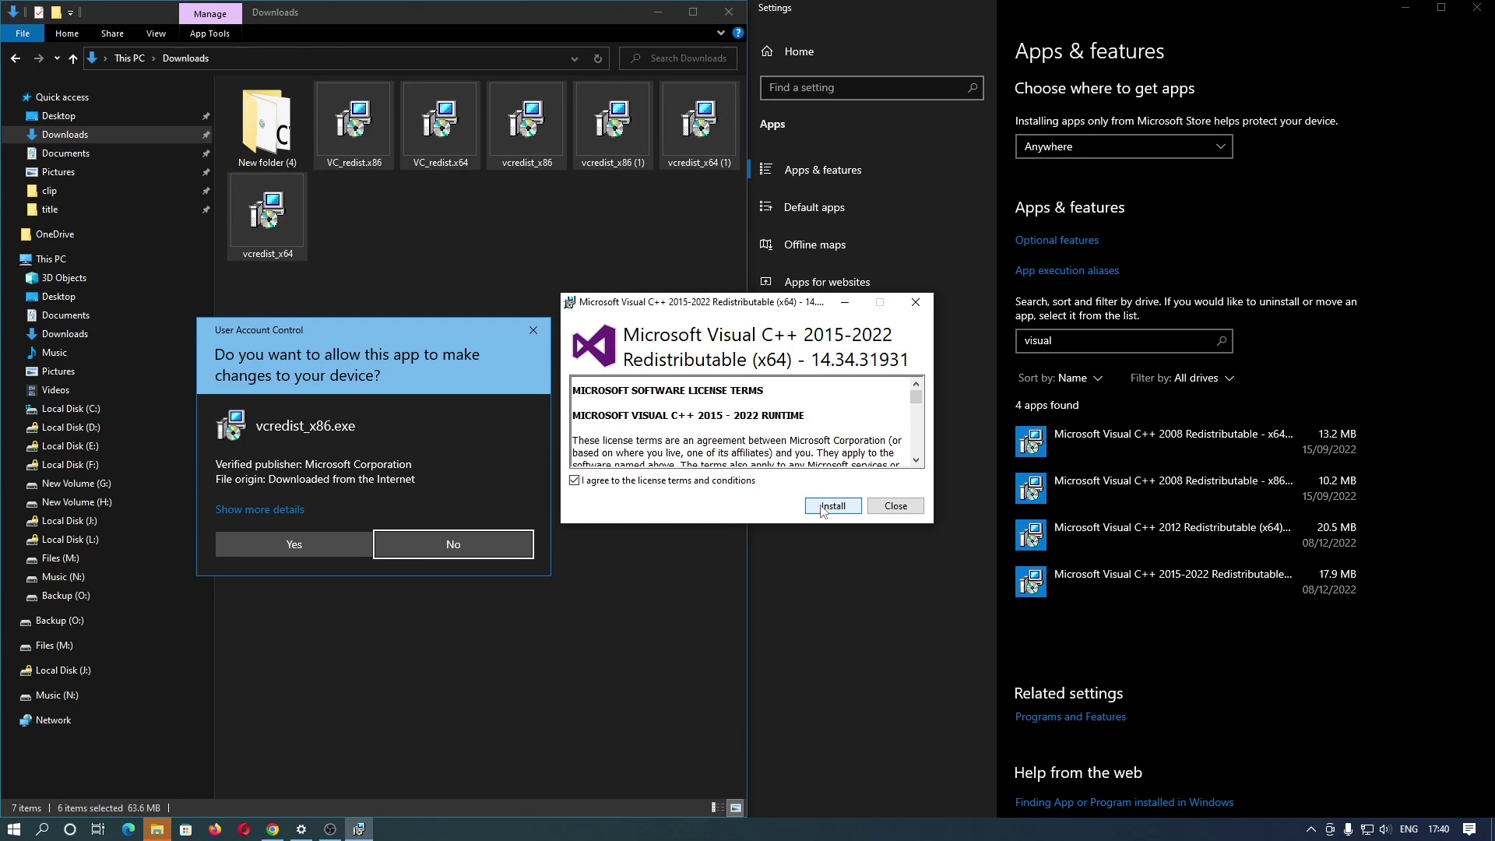
left_click(822, 507)
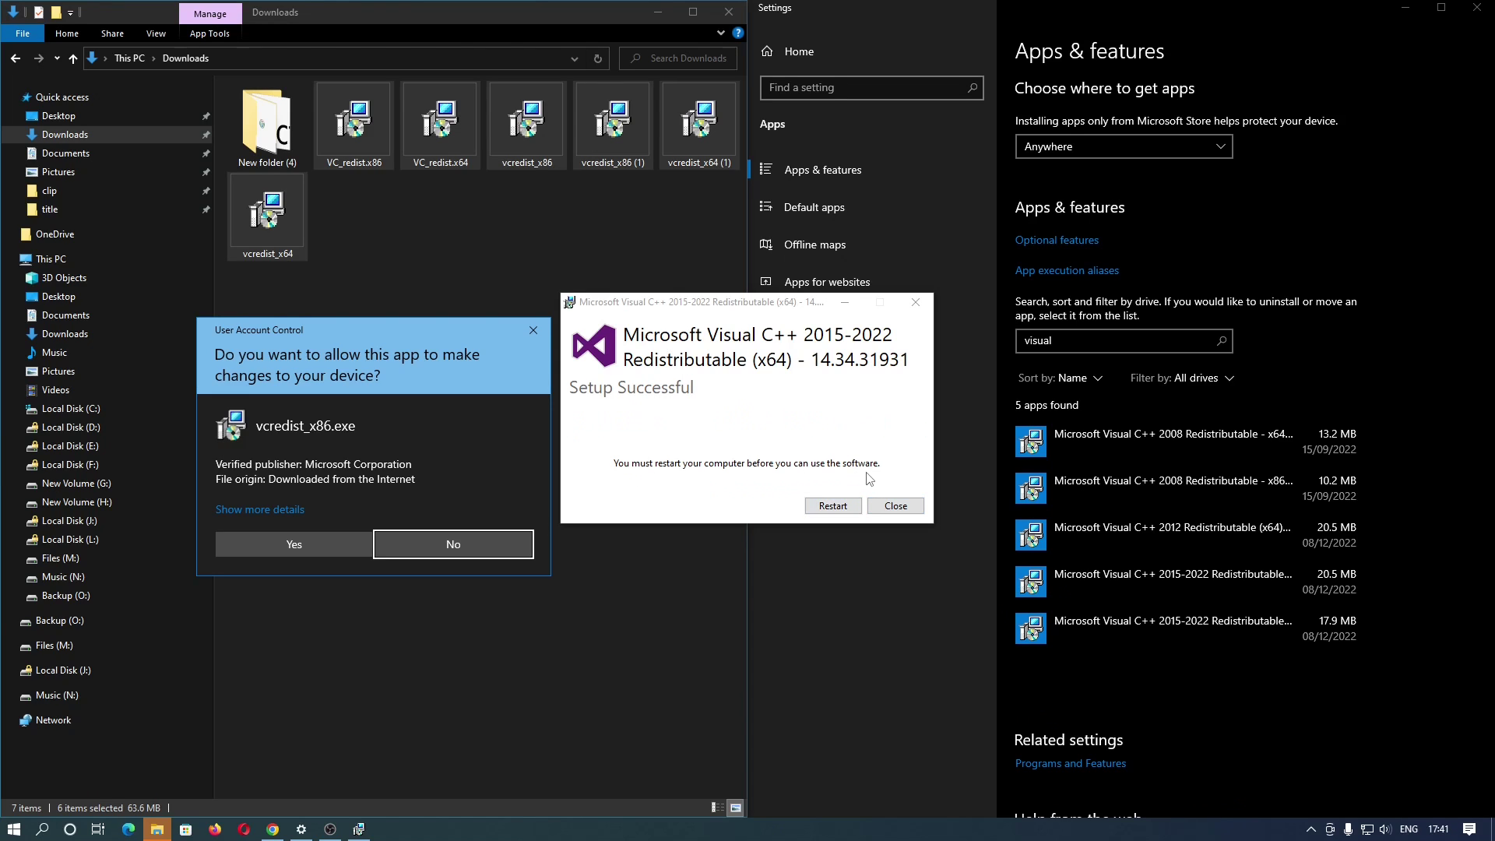
left_click(895, 507)
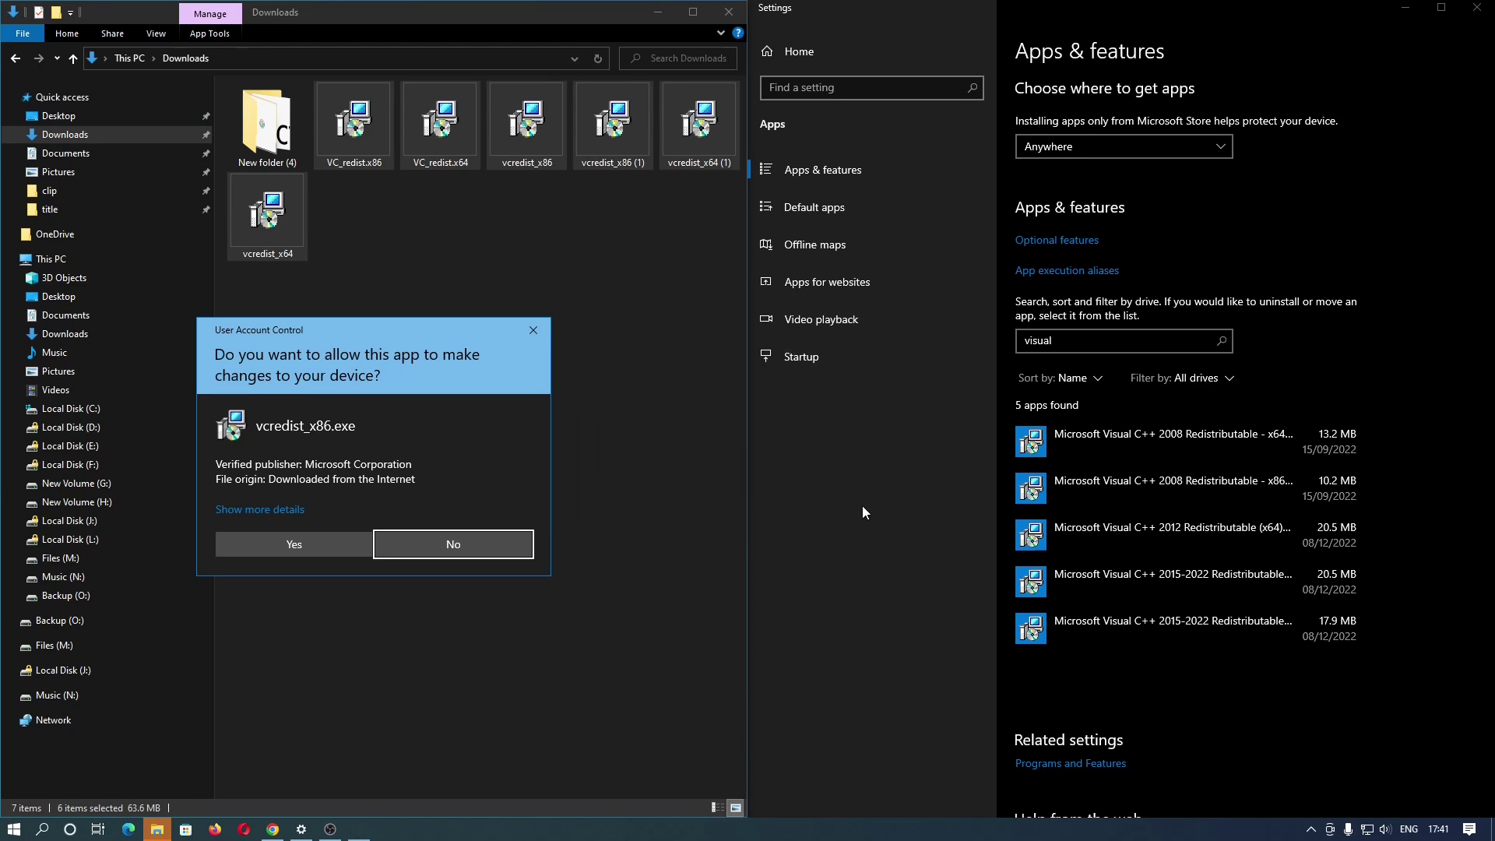
Allow vcredist_x86.exe, accept the license, install Microsoft Visual C++ 2012 Redistributable (x86), and close its setup
left_click(339, 550)
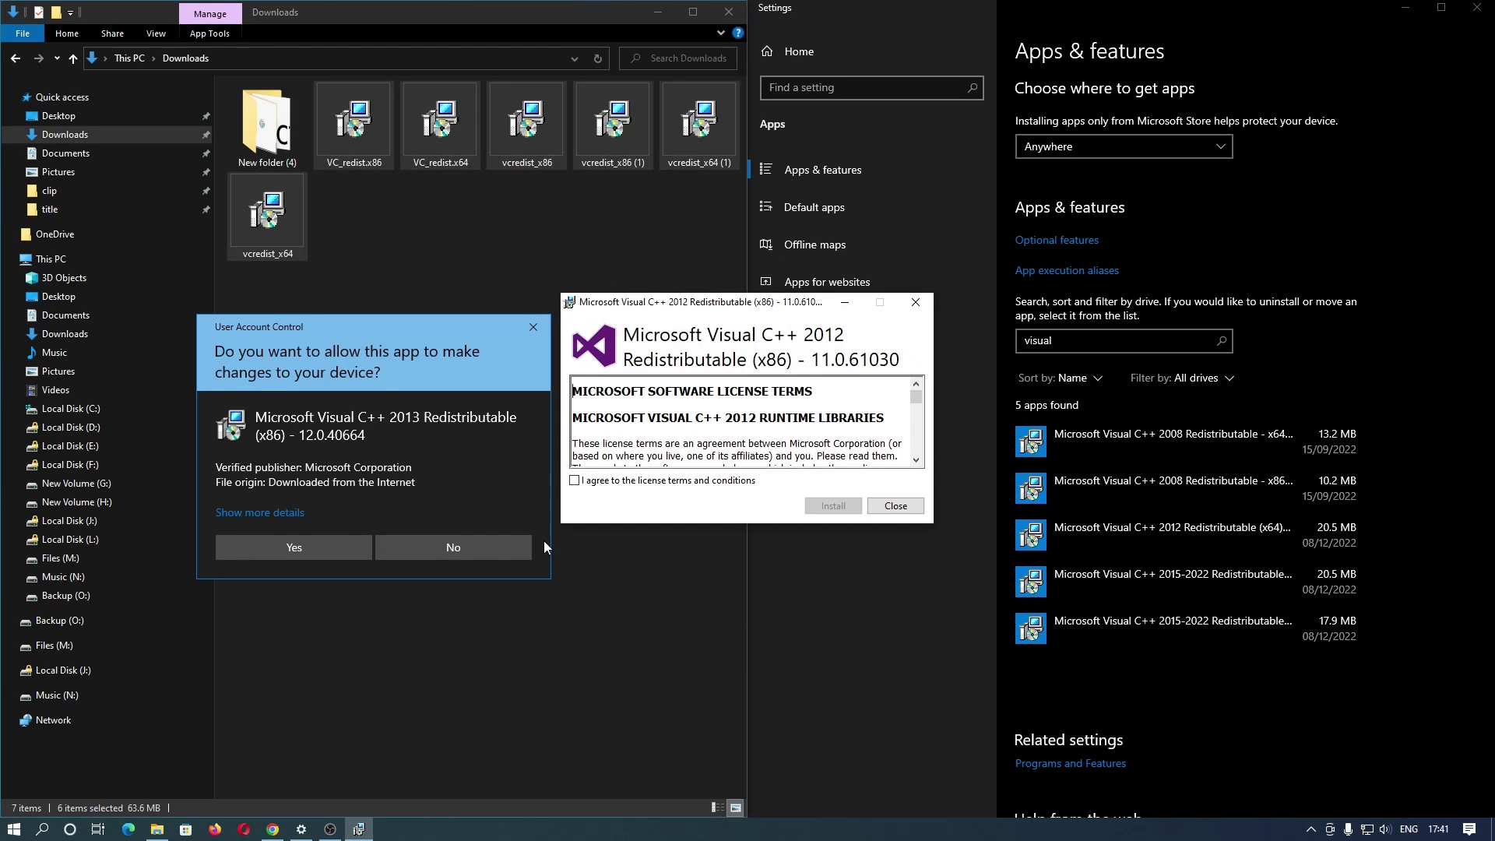
left_click(627, 482)
left_click(832, 506)
left_click(903, 506)
Allow the Microsoft Visual C++ 2013 Redistributable (x86) setup, accept its license, install it, and close the installer
left_click(334, 548)
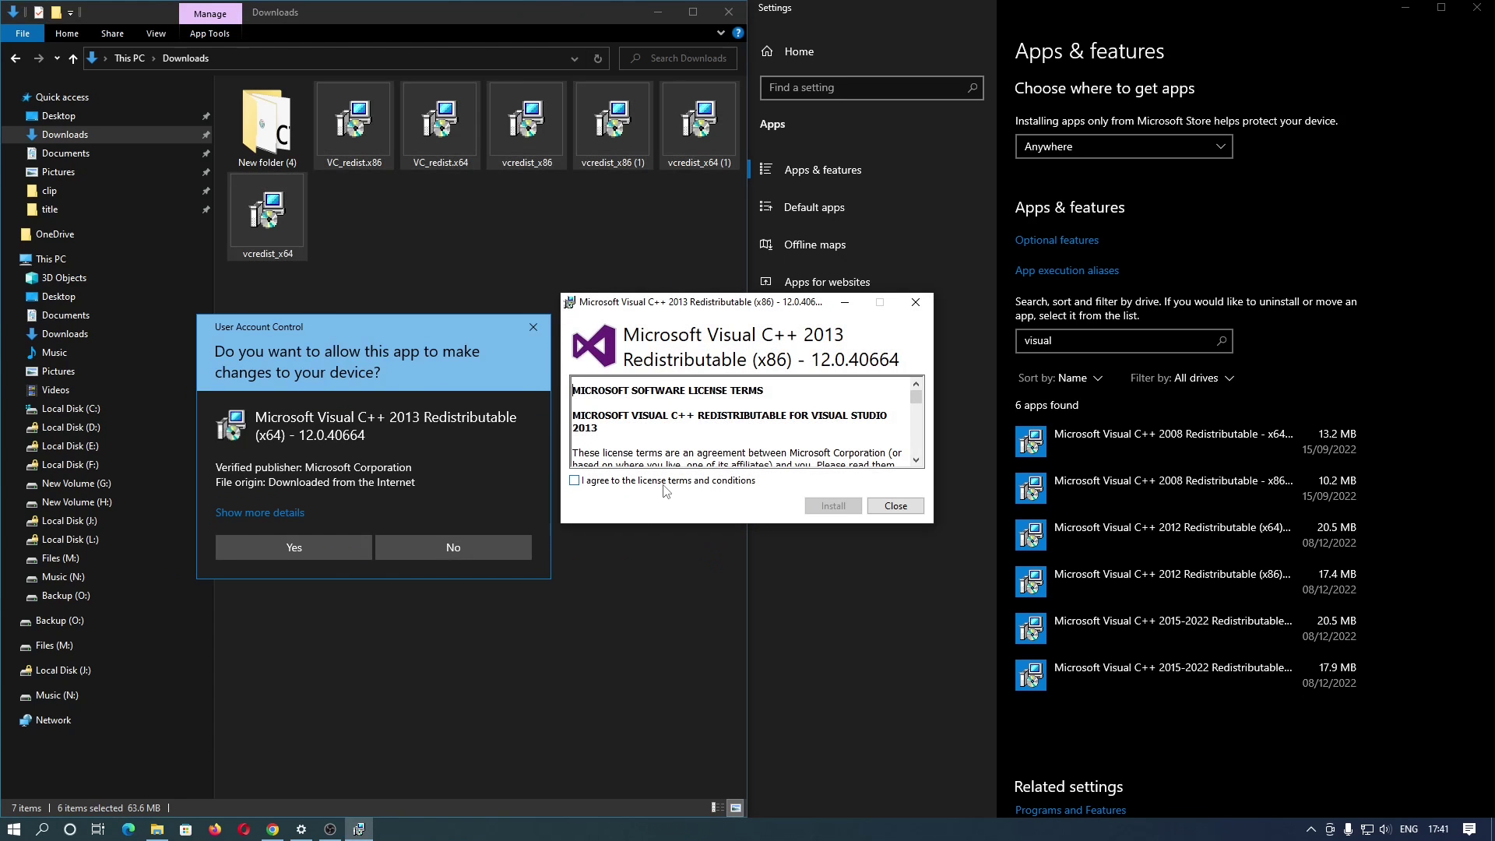
left_click(576, 480)
left_click(832, 506)
left_click(875, 506)
Allow the Microsoft Visual C++ 2013 Redistributable (x64) setup, accept its license, install it, and close the installer
left_click(294, 547)
left_click(576, 480)
left_click(832, 506)
left_click(895, 507)
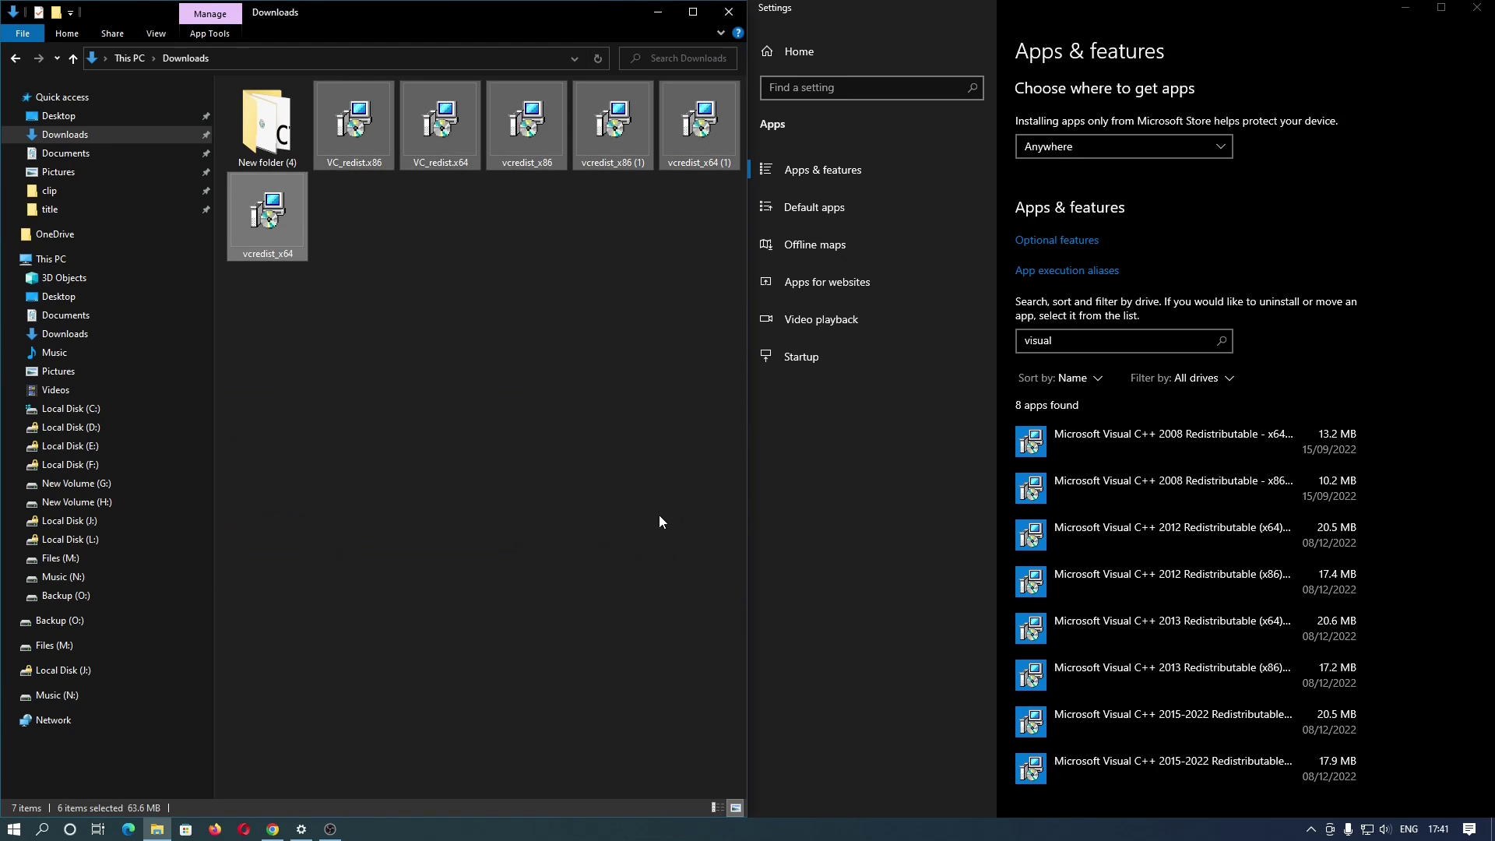